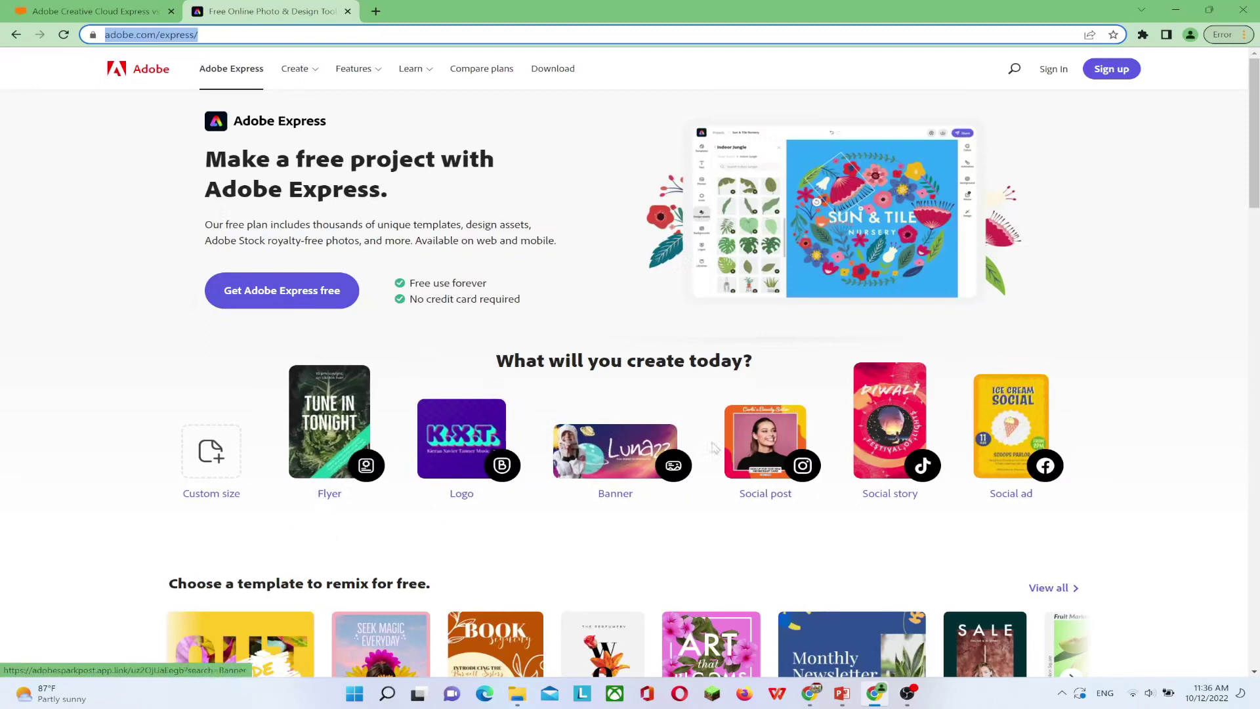
Look through the free remix templates and the template section on the Adobe Express landing page.
scroll(1019, 417, down, 6)
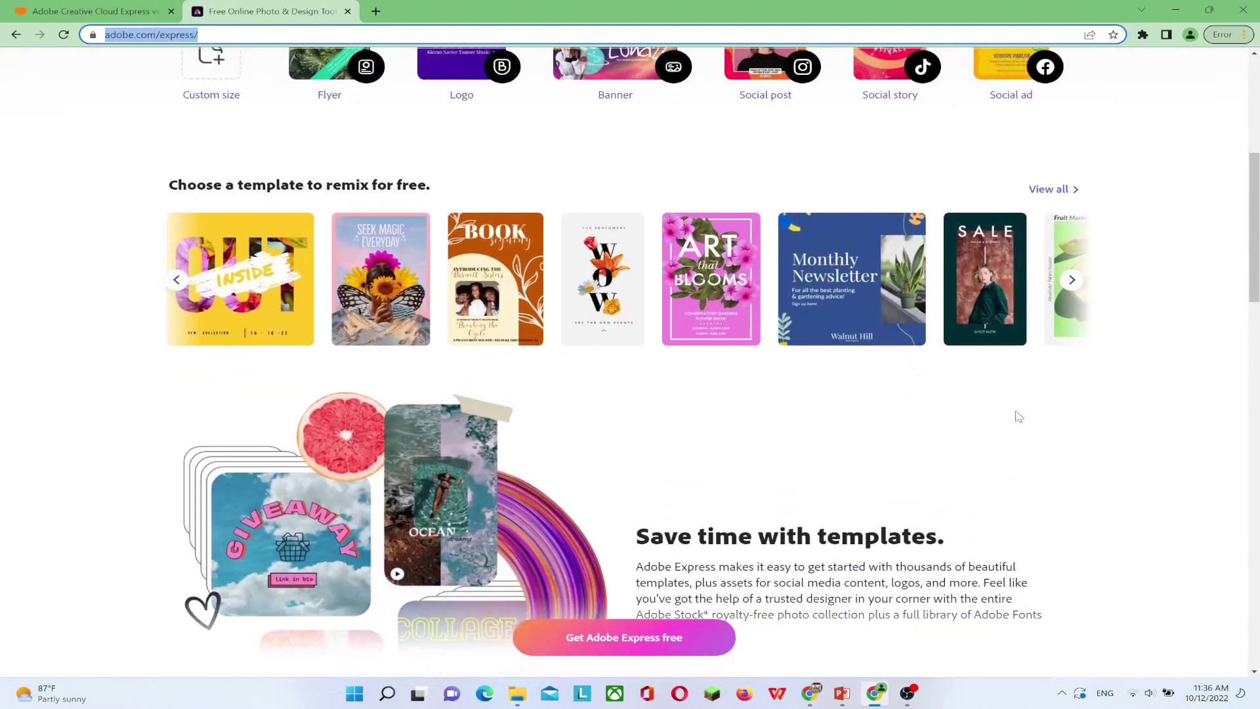
click(179, 282)
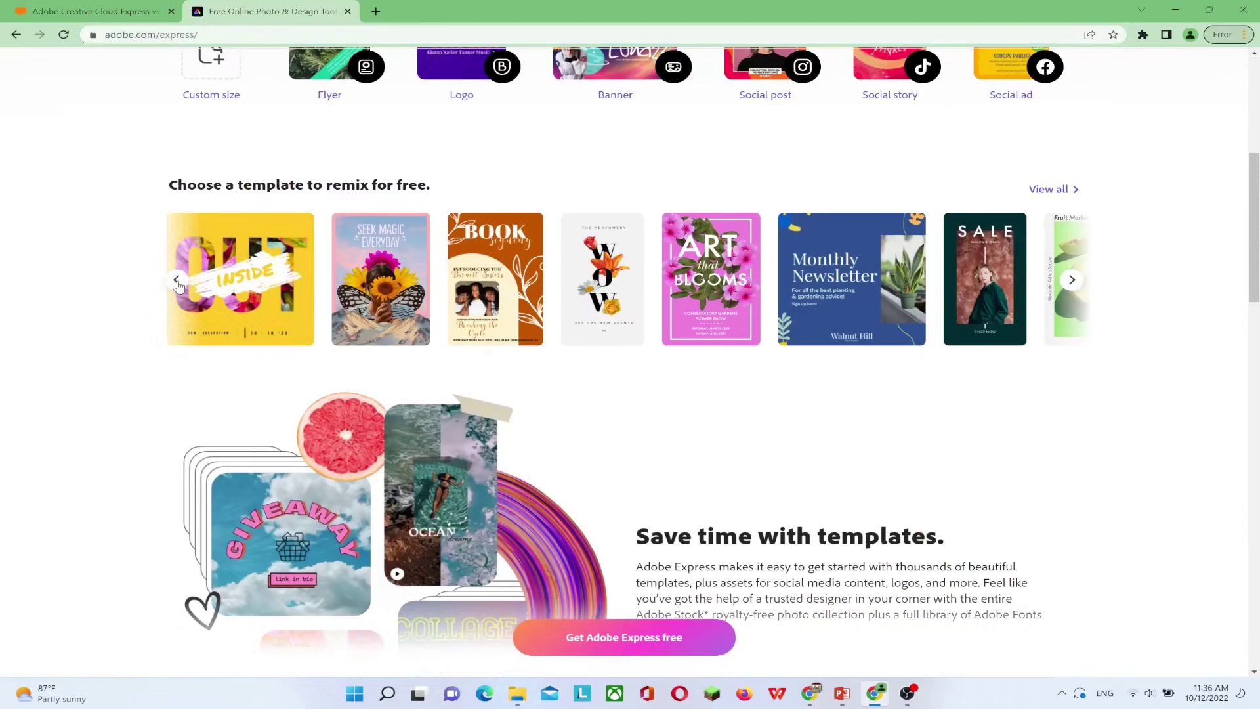
click(1072, 281)
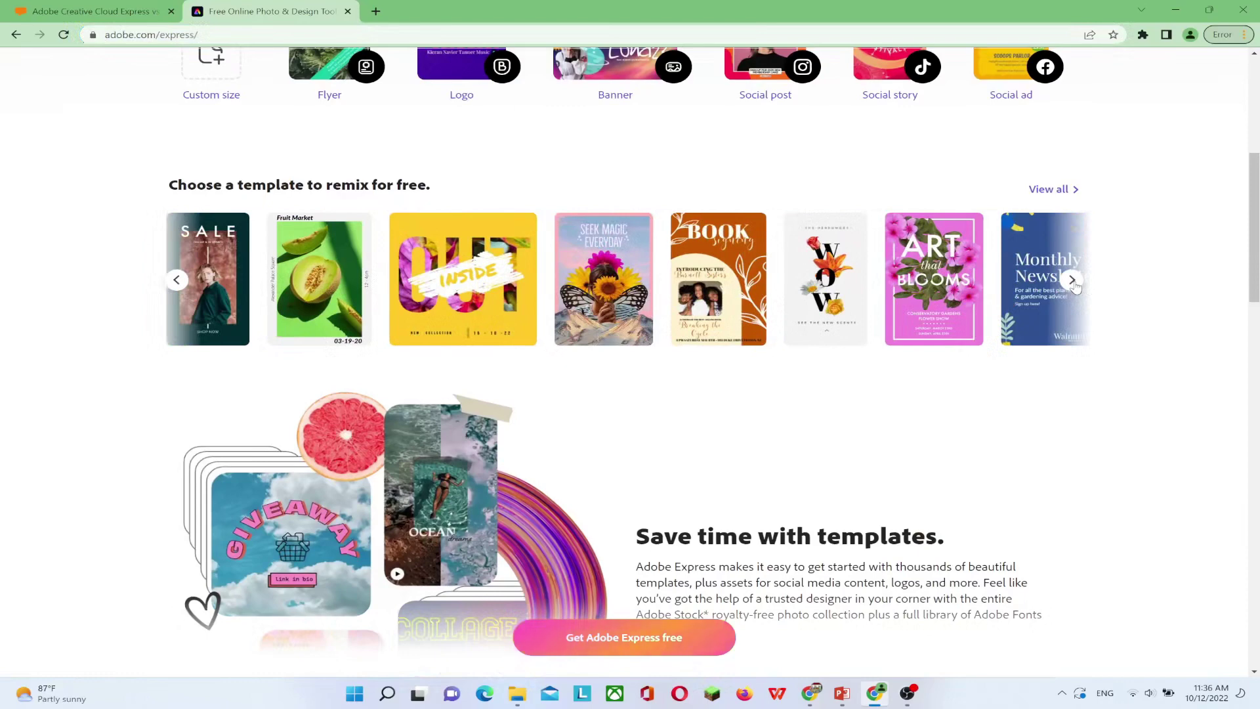
click(1073, 281)
click(1073, 281)
click(1073, 281)
click(1072, 281)
click(1073, 281)
click(1073, 281)
click(1072, 281)
click(1073, 281)
click(1073, 281)
click(1073, 281)
click(1073, 281)
scroll(891, 460, down, 5)
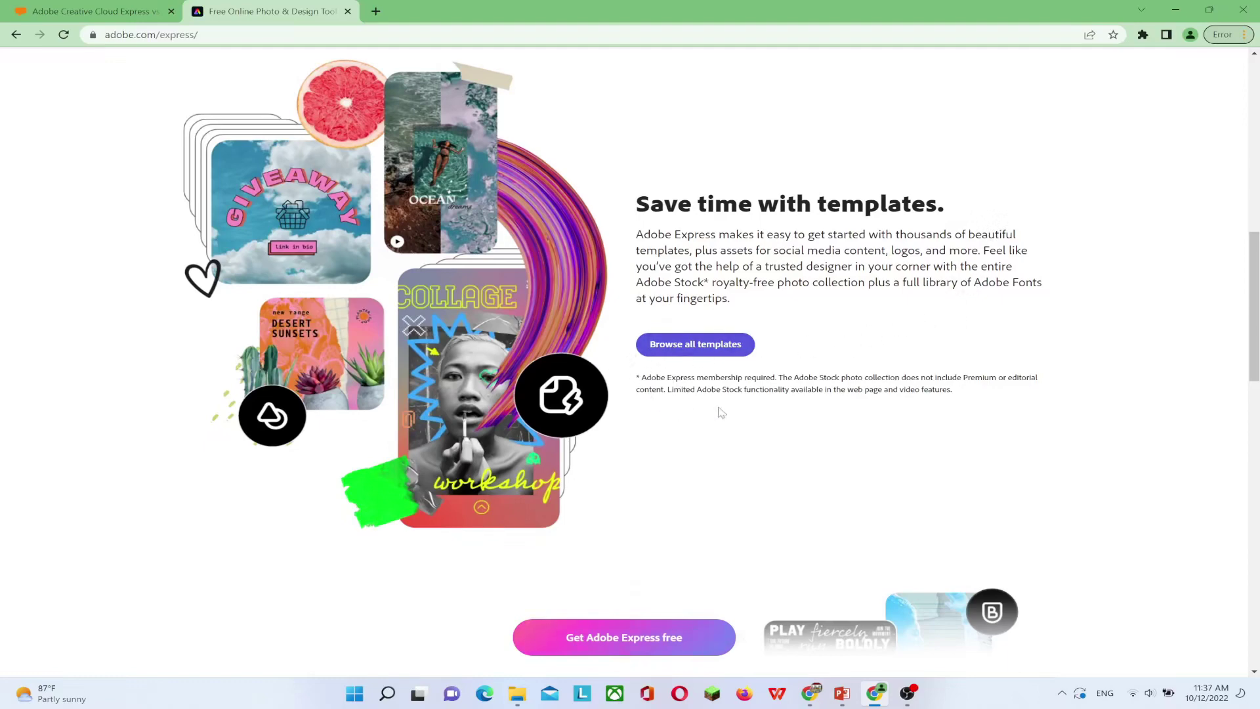
scroll(806, 415, down, 4)
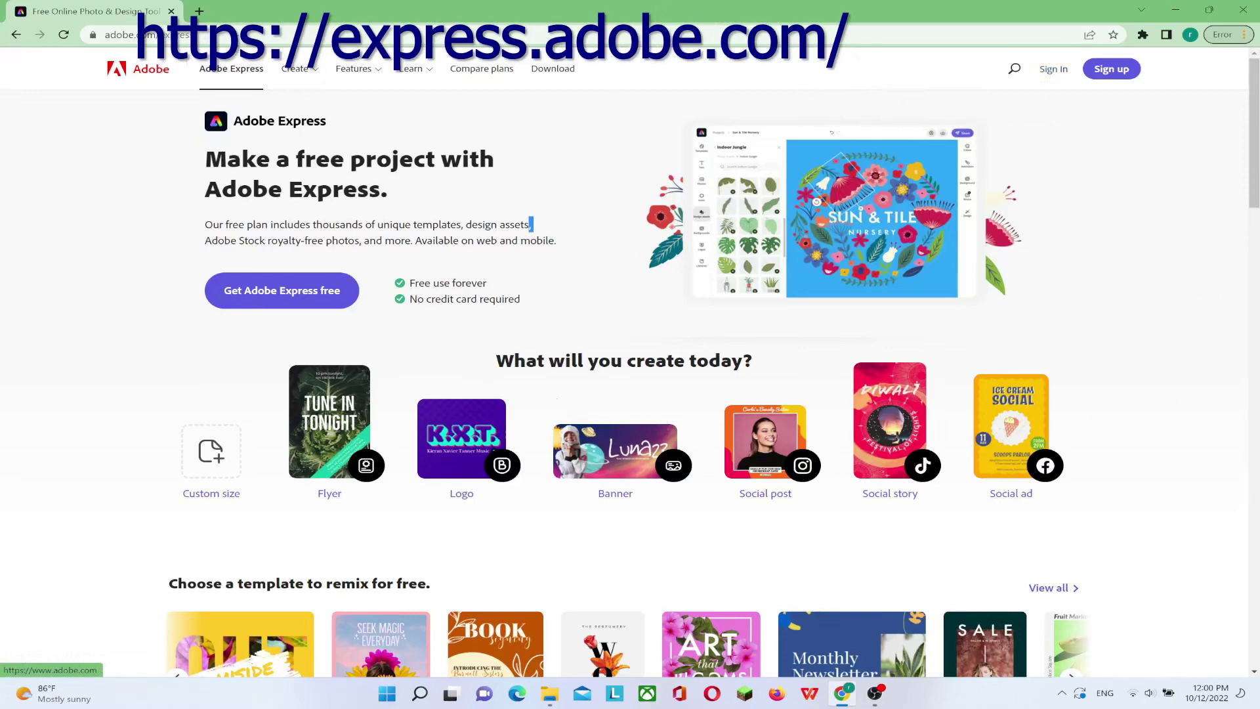
Sign in to Adobe Express with the listed Google account and dismiss the site's notification request.
drag(212, 33, 112, 34)
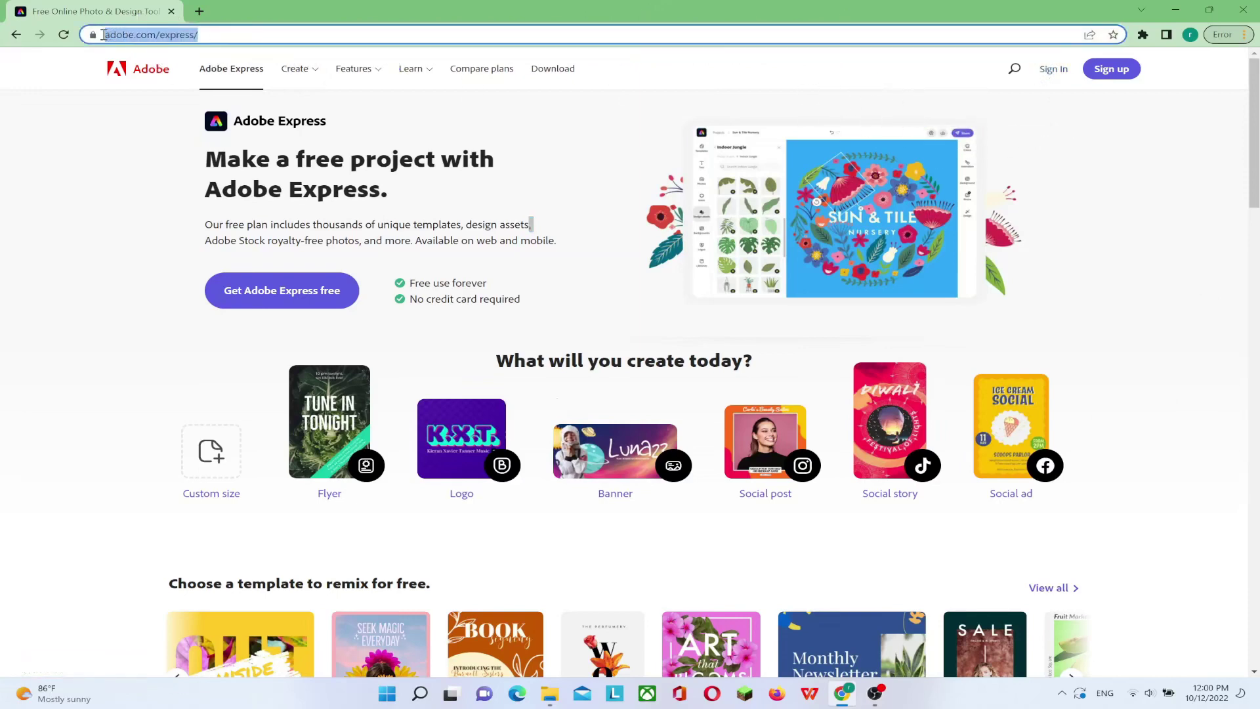
click(1052, 74)
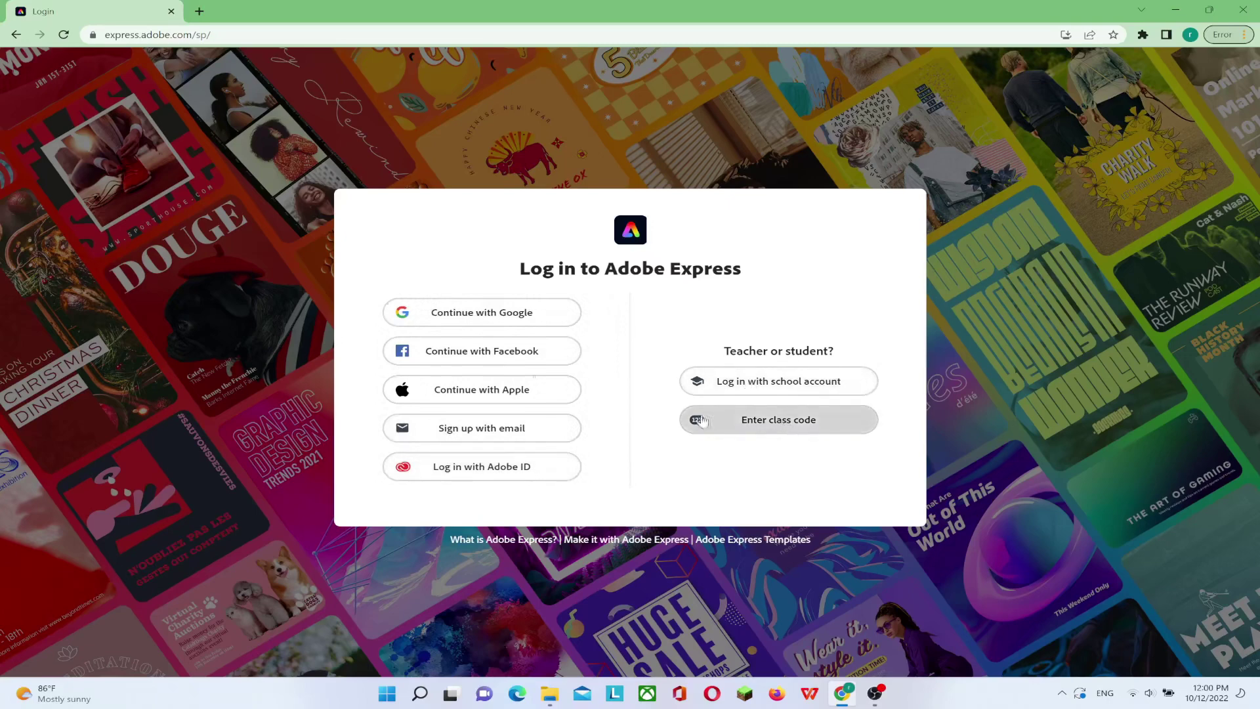
click(473, 318)
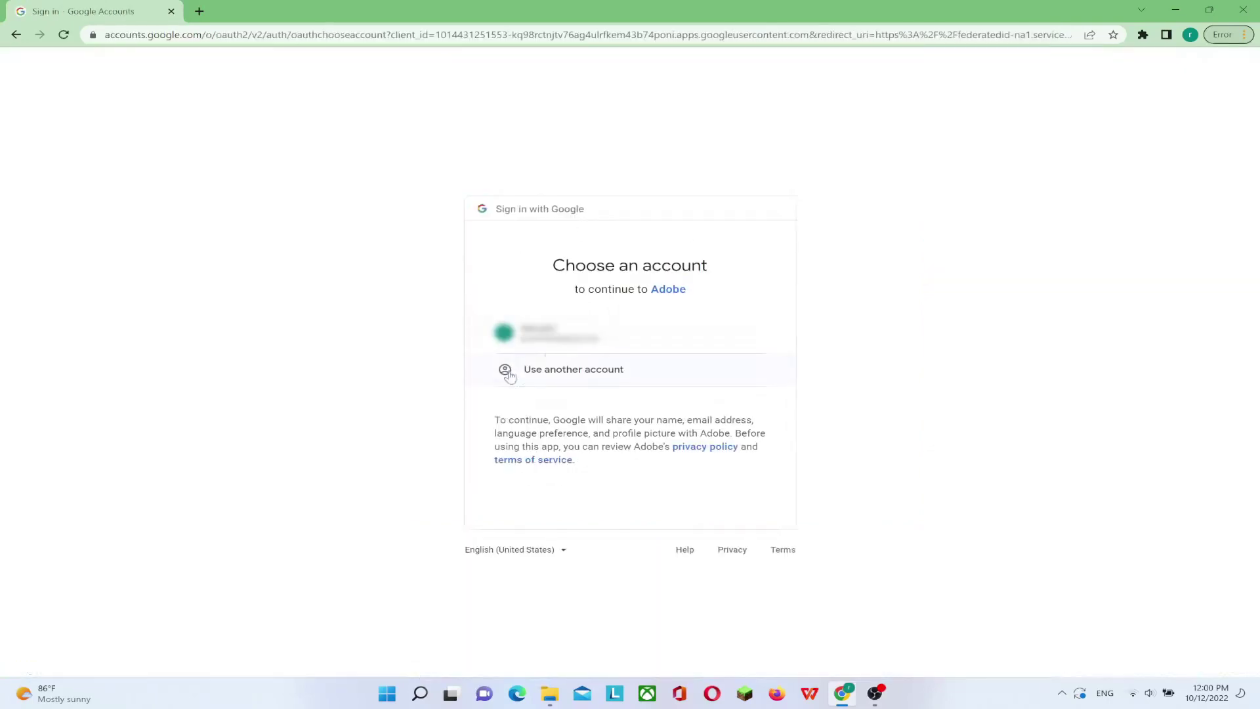
click(550, 347)
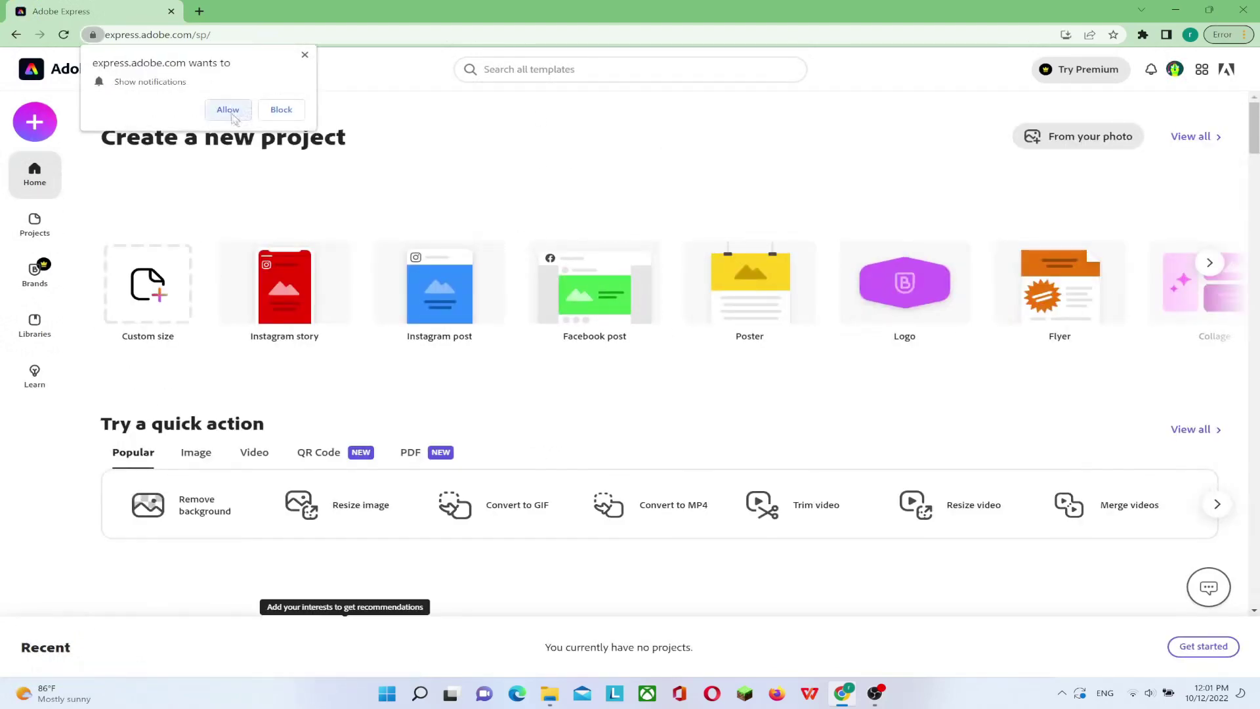
click(305, 55)
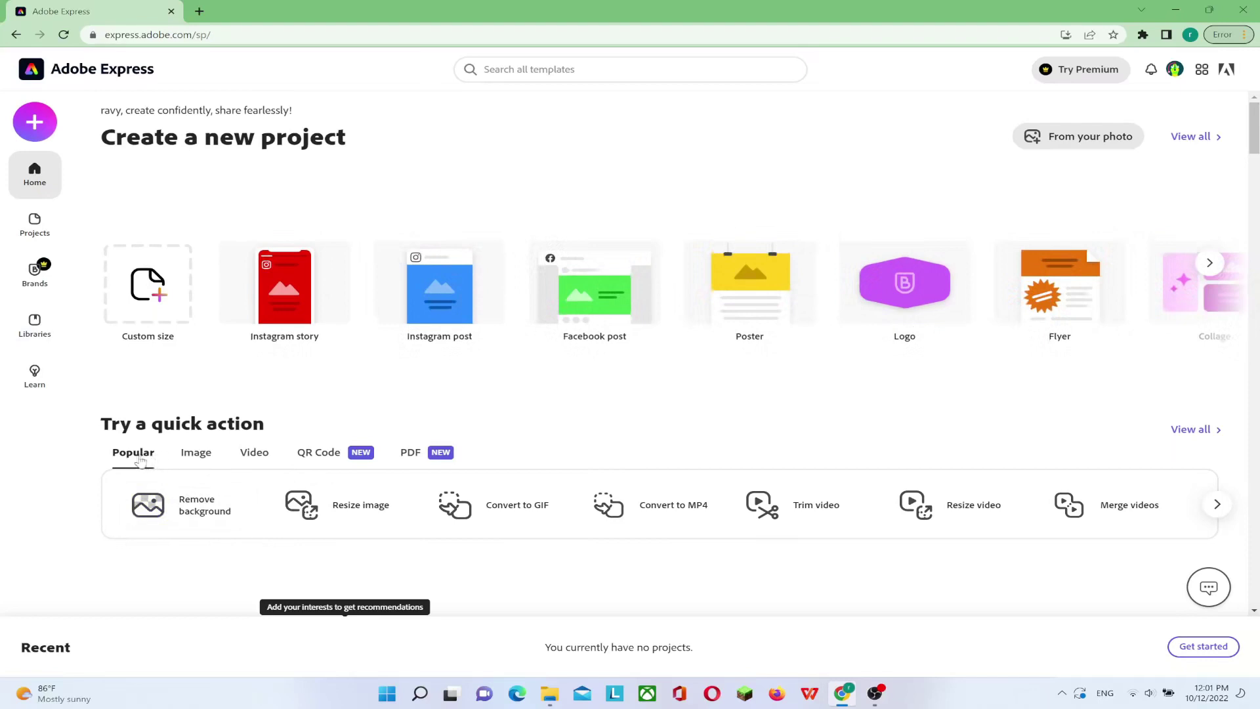
Examine the quick actions offered for Image, Video, QR Code and PDF, and the full range of Popular ones.
click(197, 454)
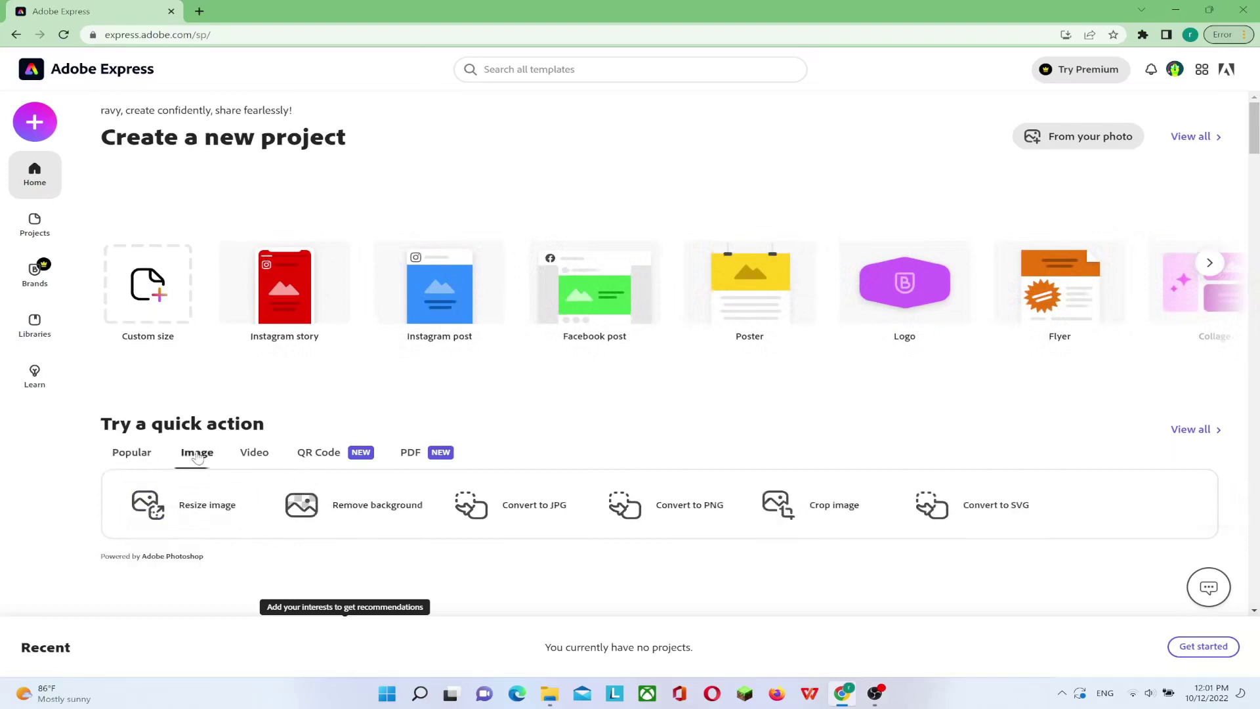
click(256, 457)
click(318, 457)
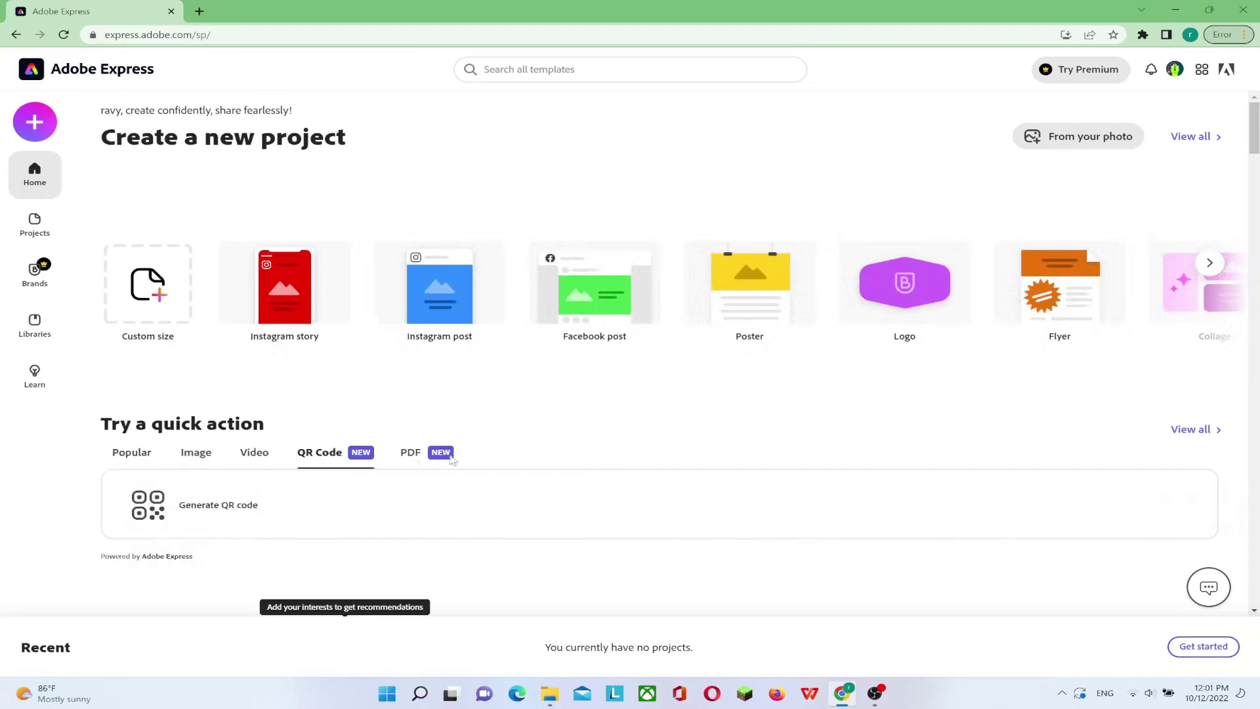
click(414, 459)
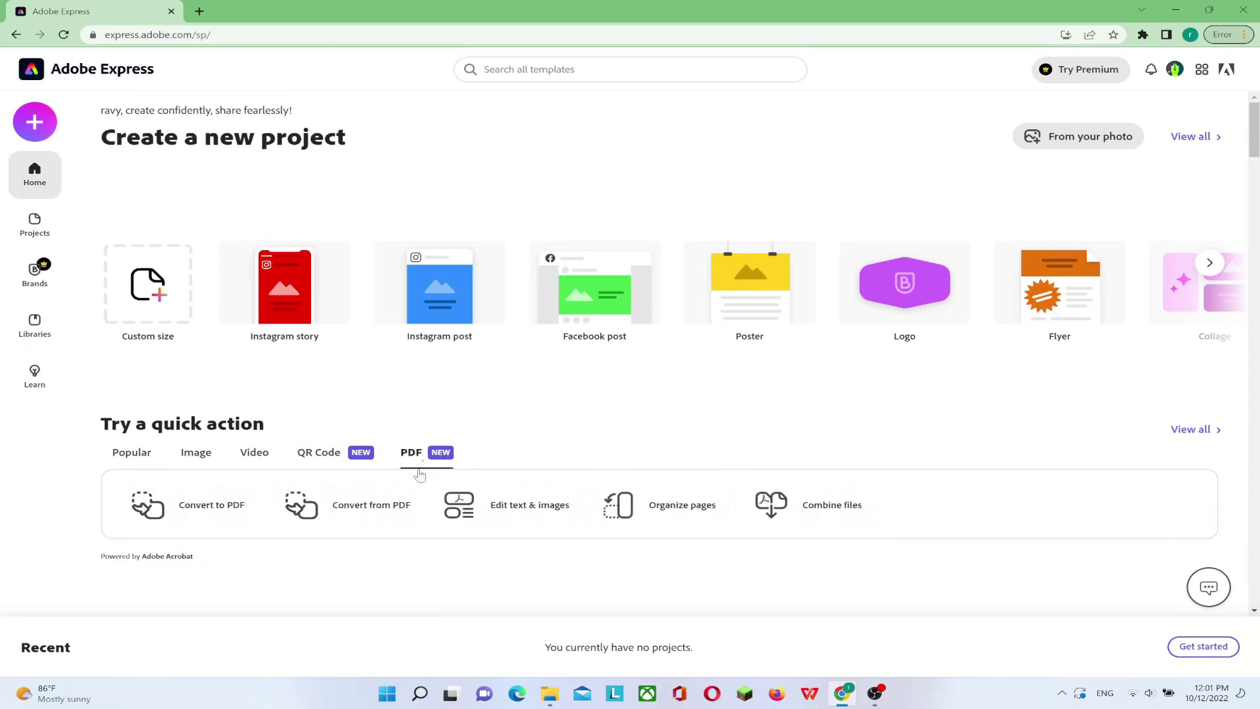
click(133, 454)
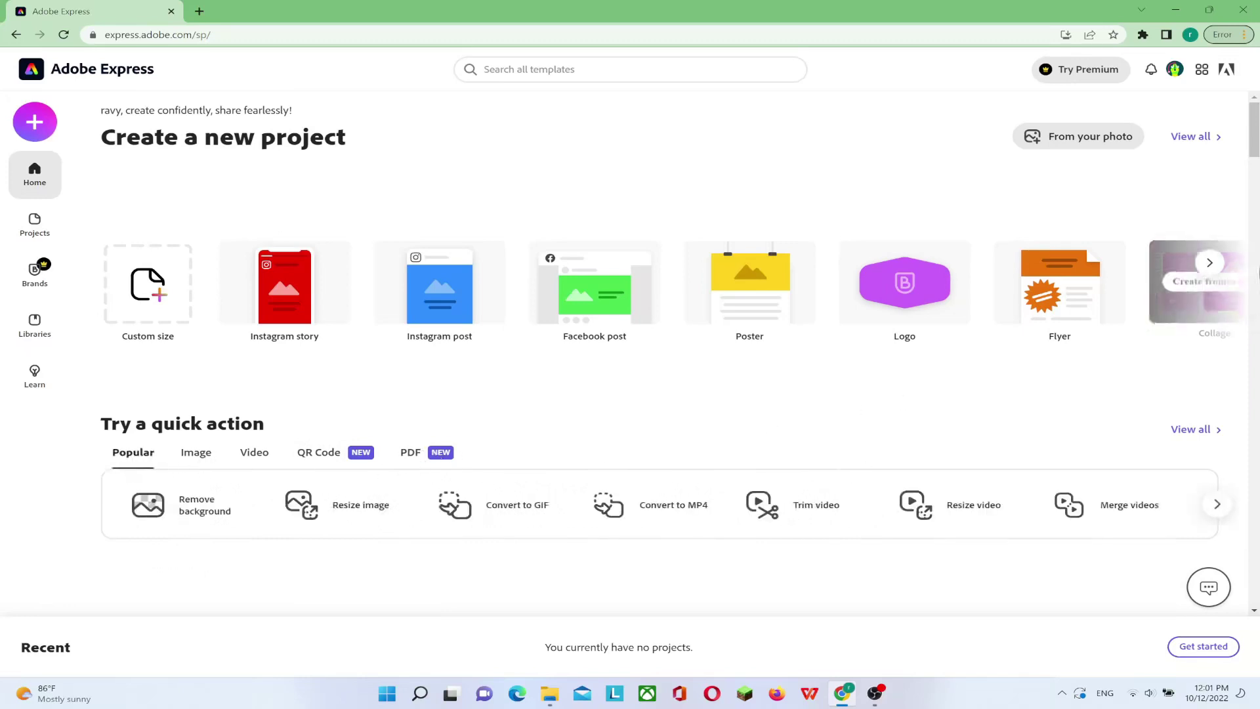
drag(1256, 149, 1257, 157)
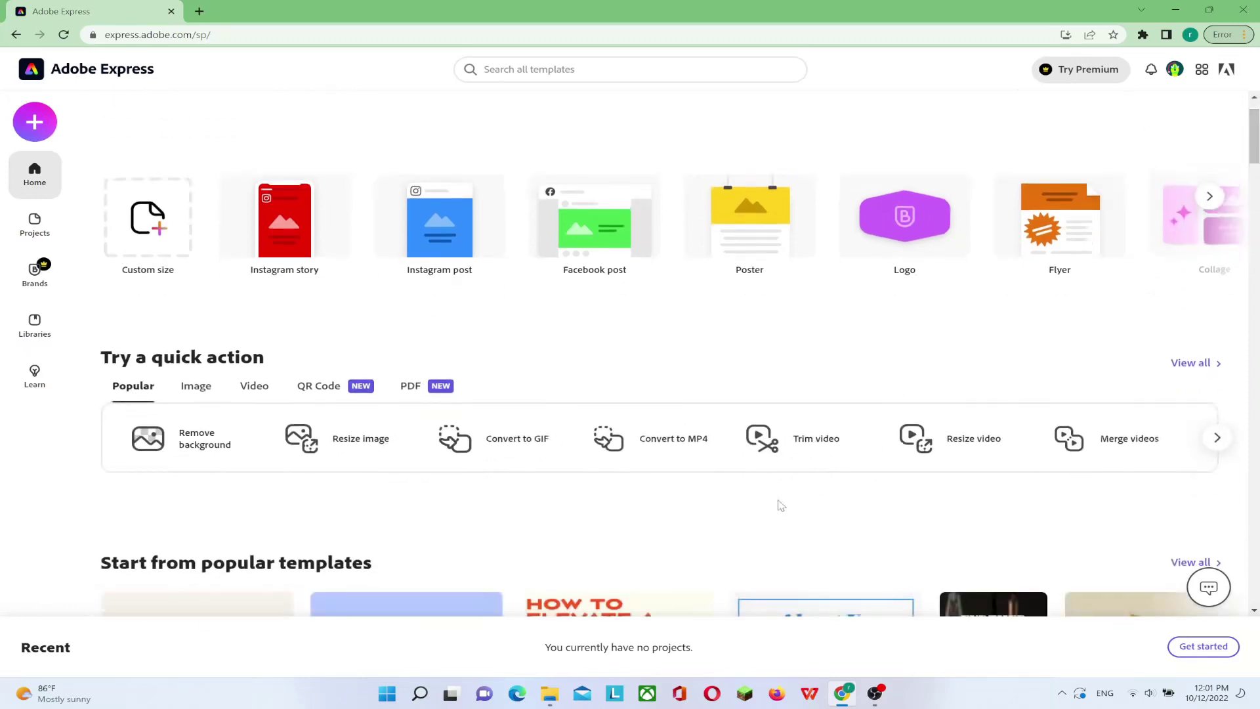
click(1217, 439)
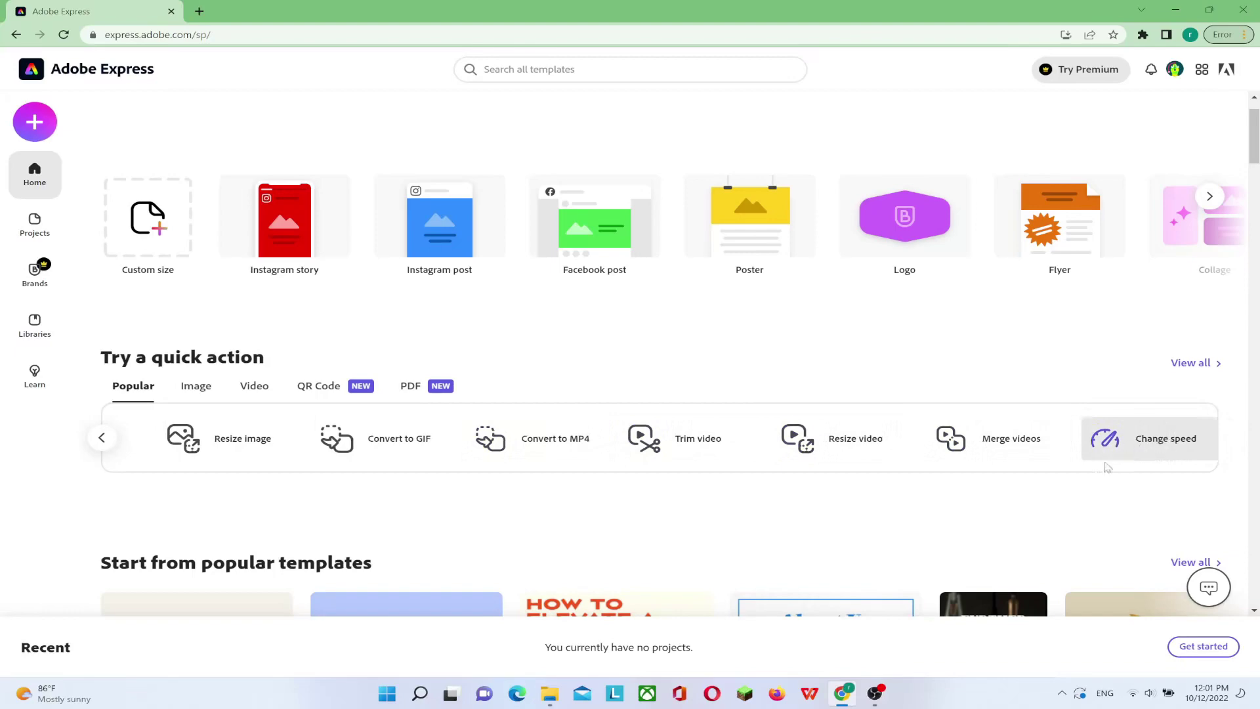
Browse the home page's template collections: popular templates, Instagram stories and Instagram posts.
scroll(1113, 463, down, 5)
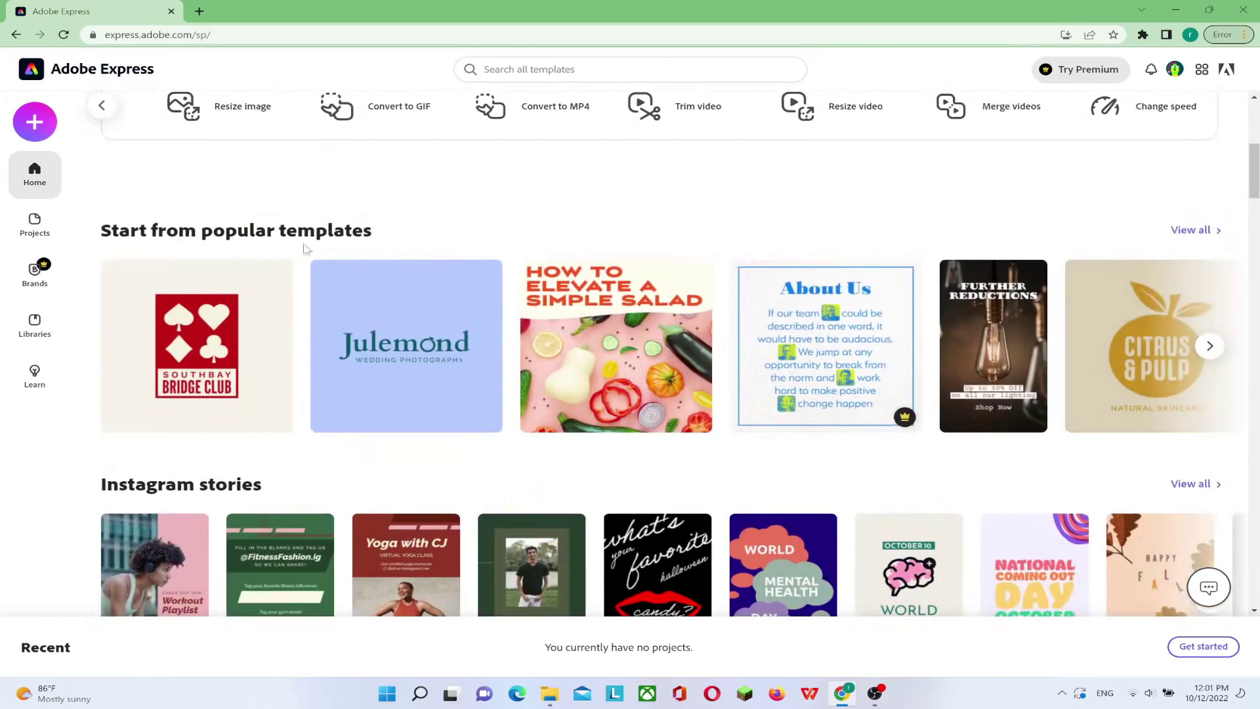
click(1211, 346)
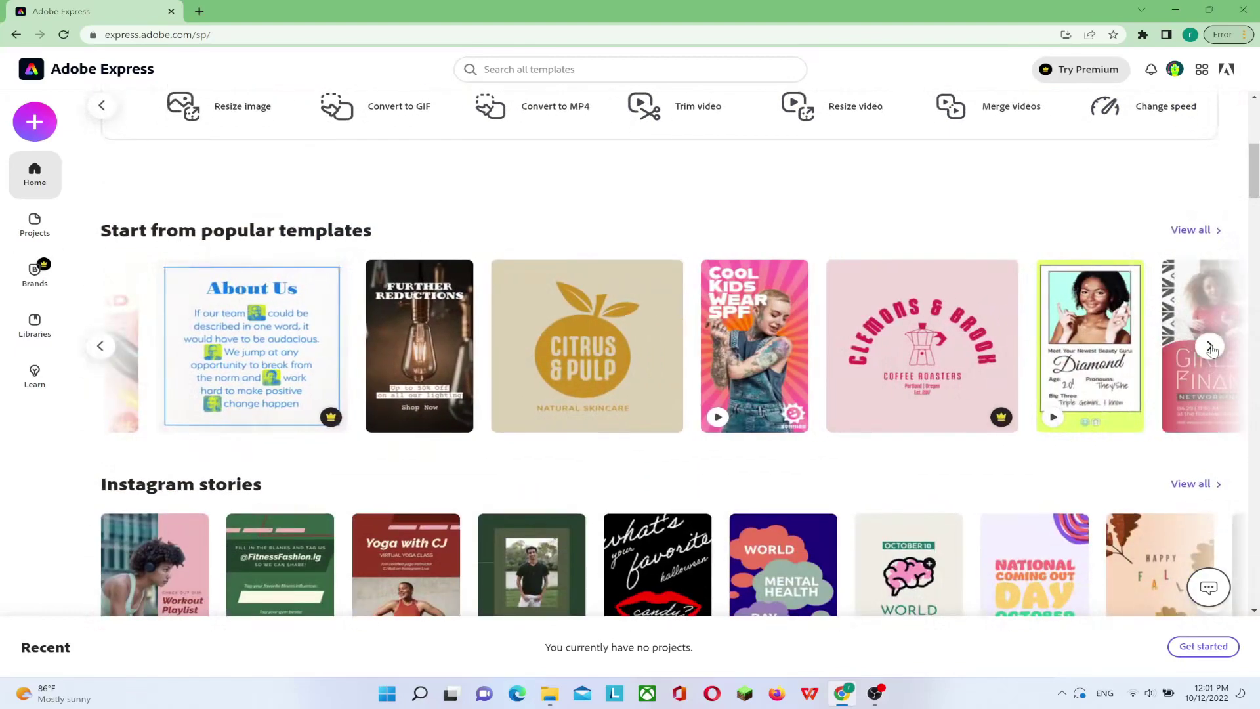
click(1211, 346)
click(1211, 346)
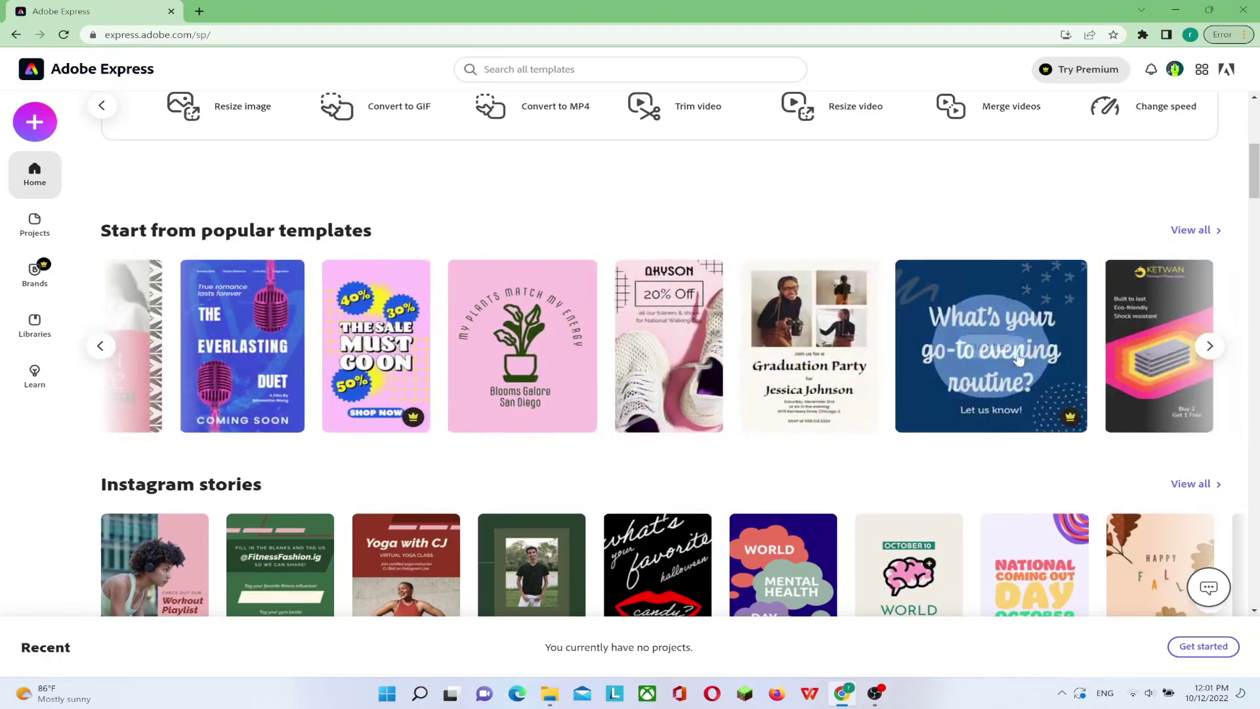
scroll(1091, 451, down, 2)
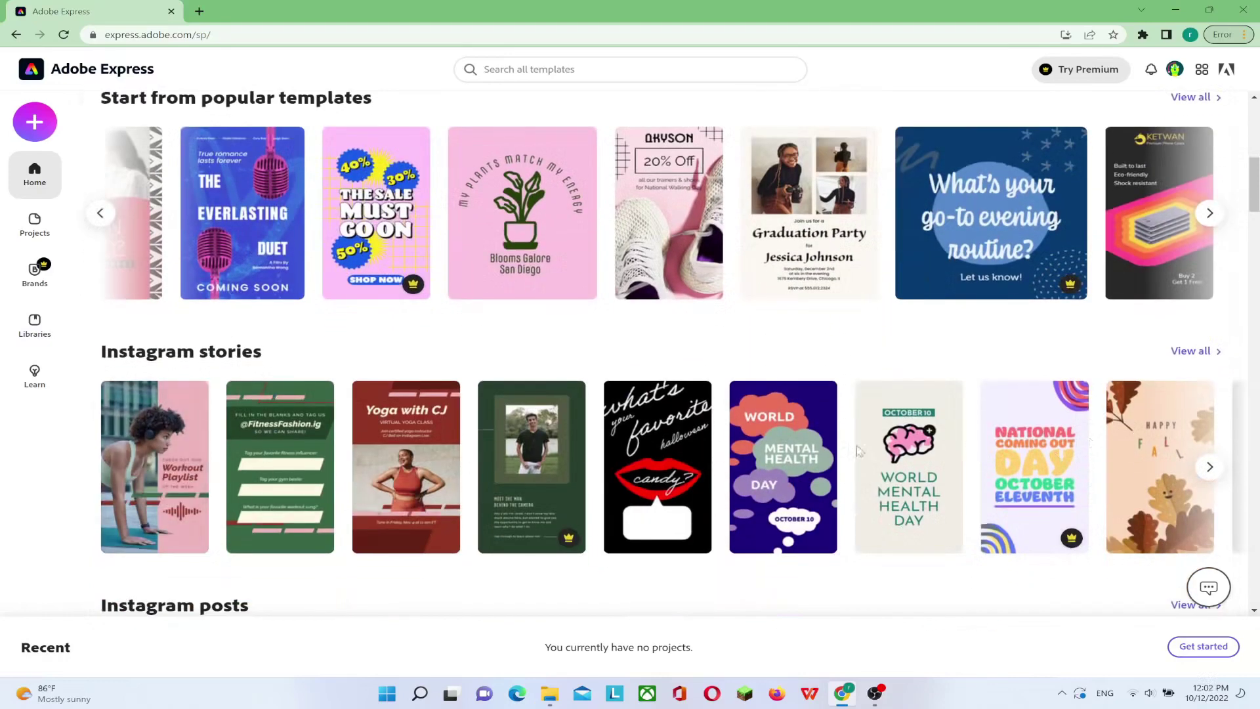
click(1210, 466)
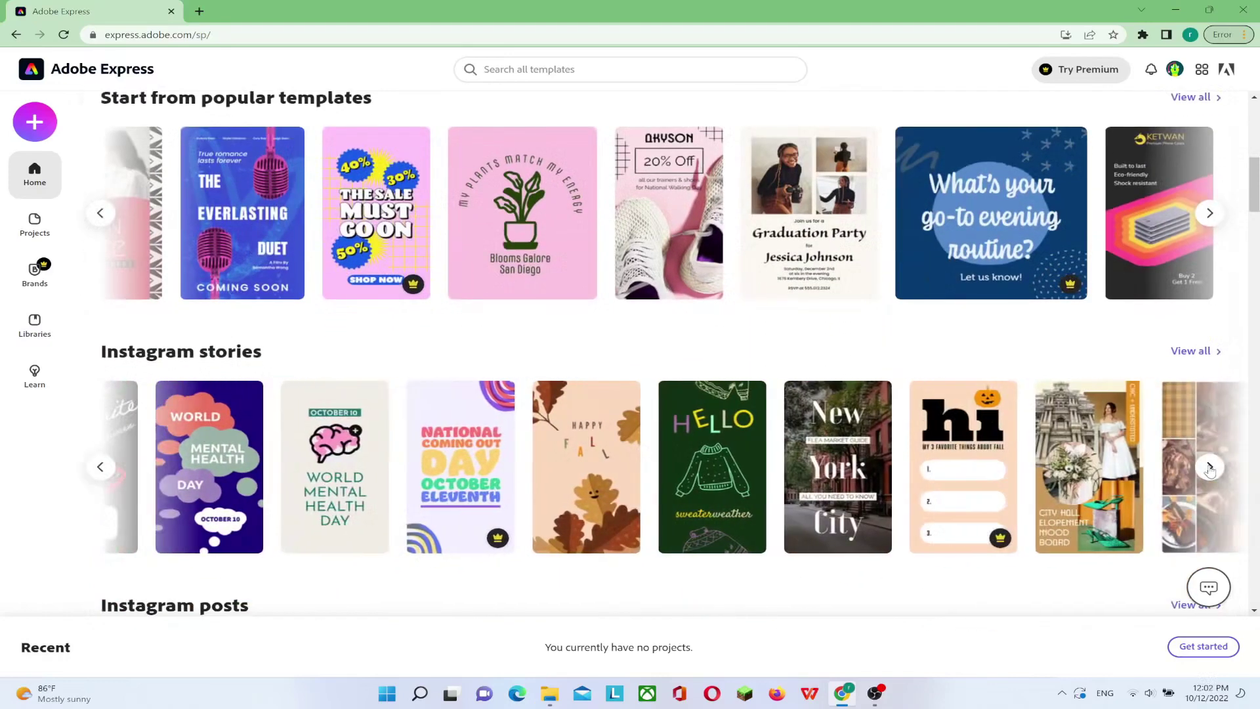
click(1211, 468)
click(1210, 468)
scroll(656, 394, down, 4)
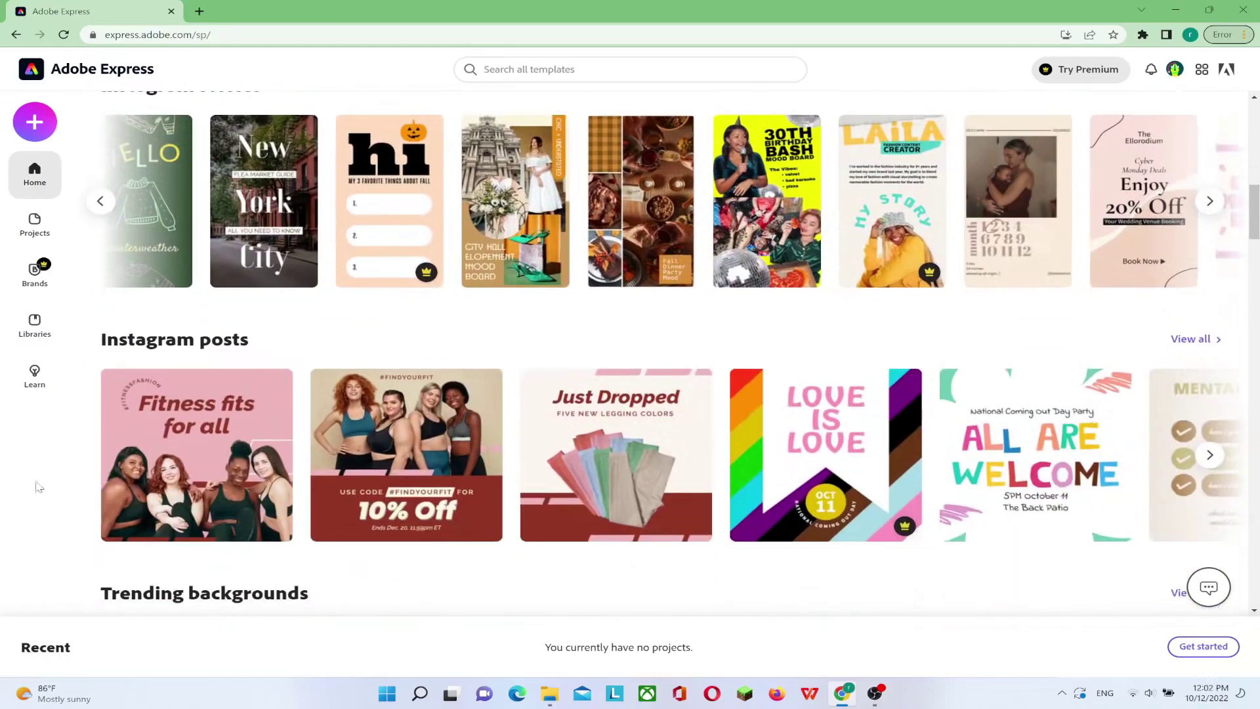
click(1210, 455)
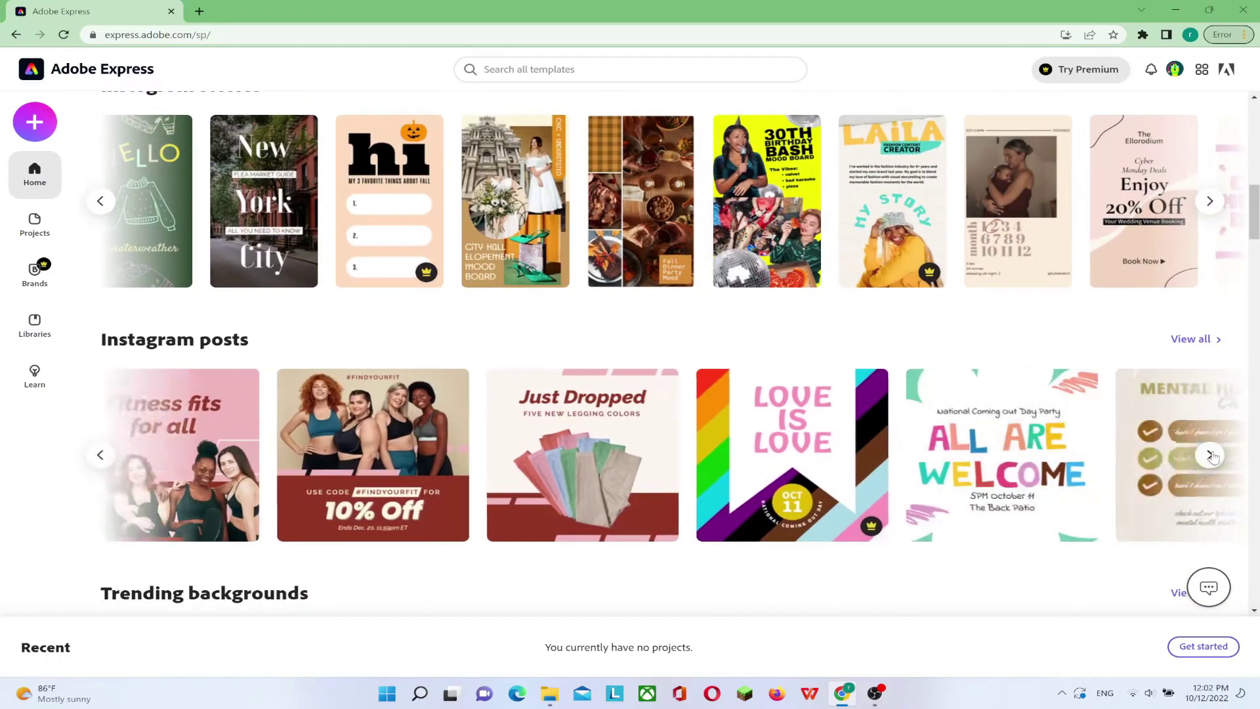
click(1212, 456)
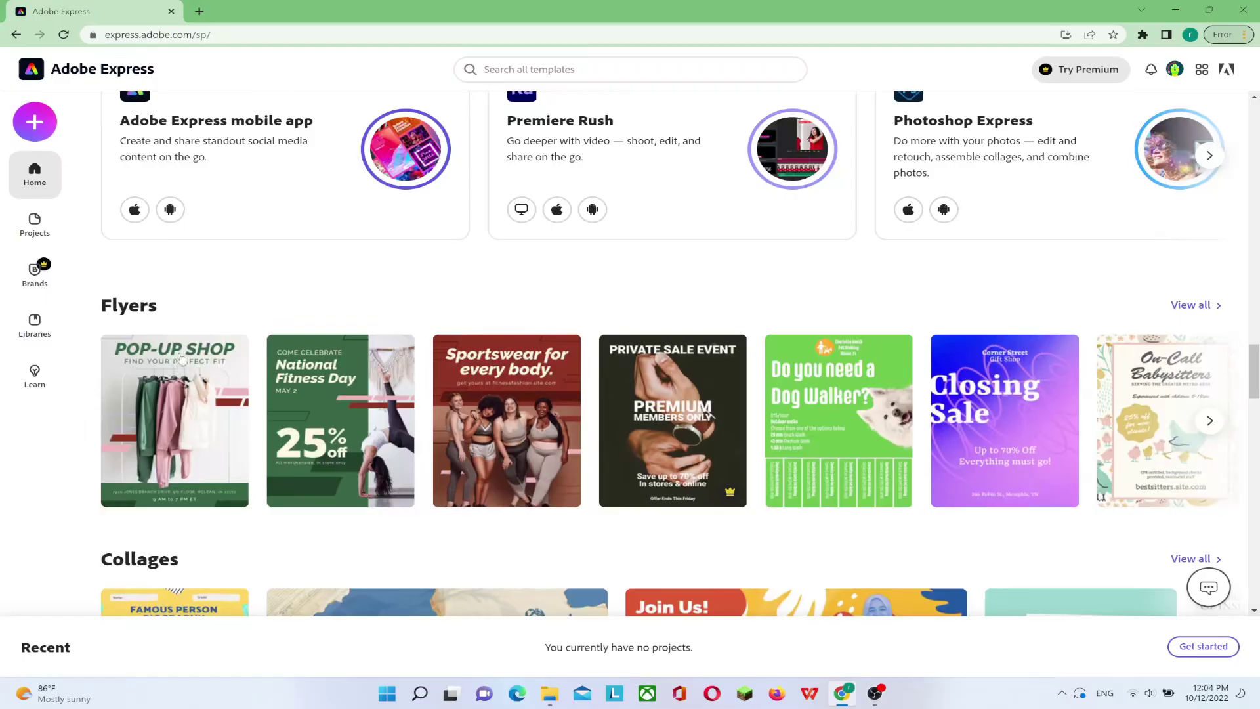
Create a new Logo project and dismiss the editor's introductory overlay.
scroll(330, 380, up, 20)
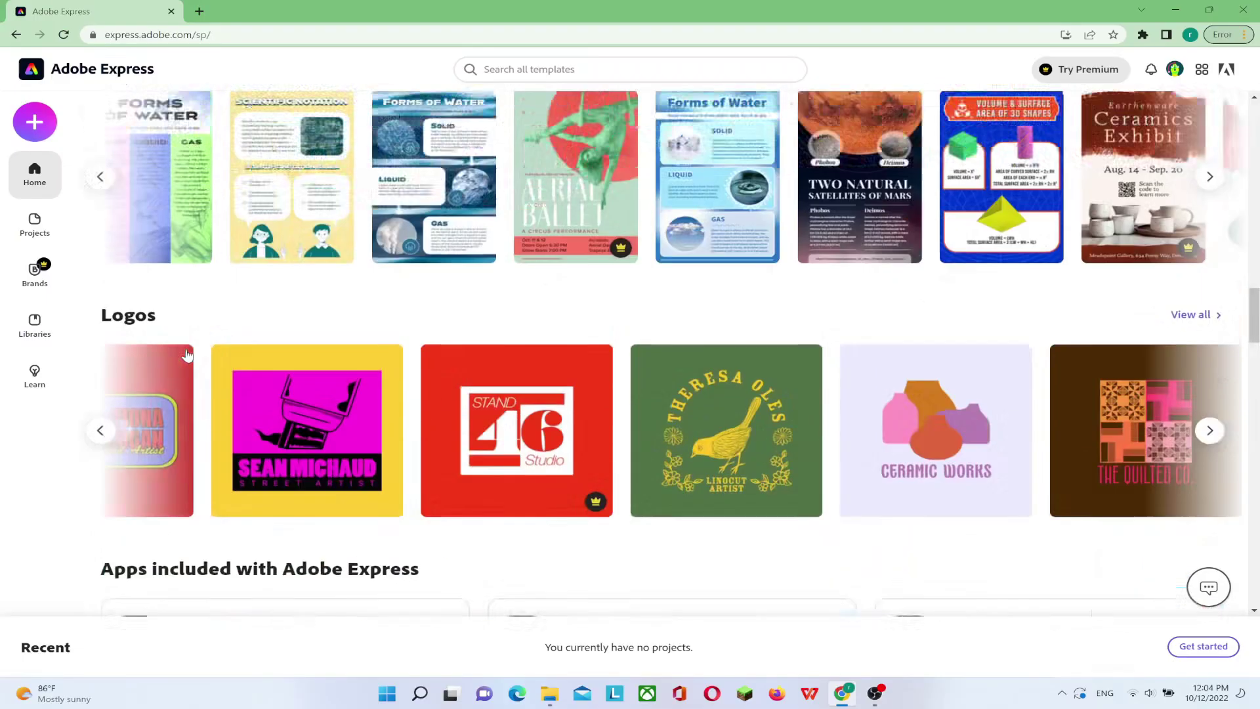
scroll(330, 379, up, 4)
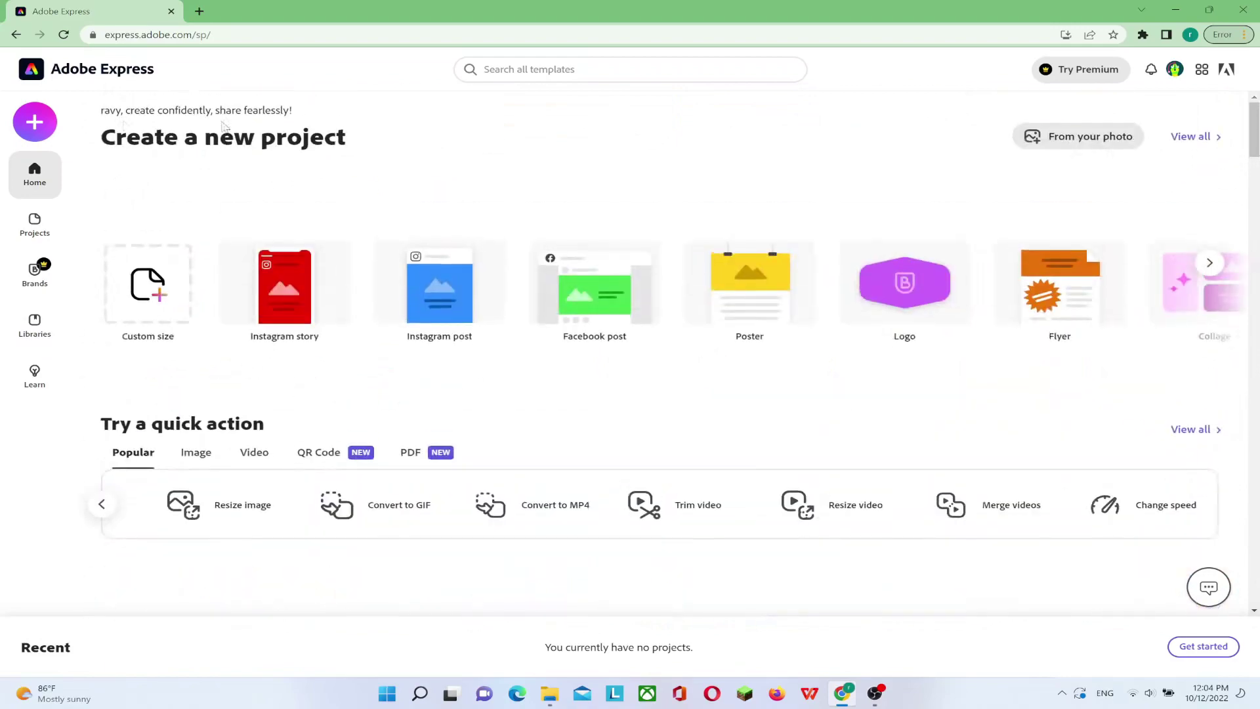
mouse_move(308, 335)
scroll(308, 328, down, 4)
scroll(341, 308, up, 4)
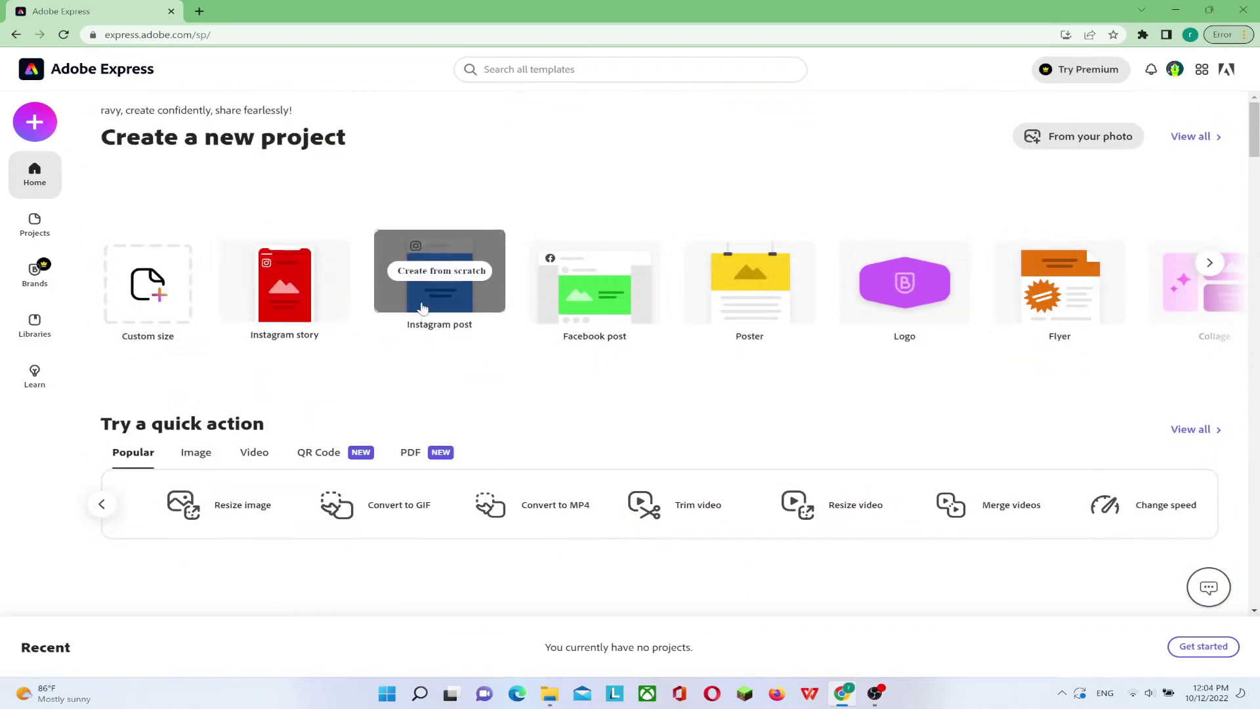
click(46, 127)
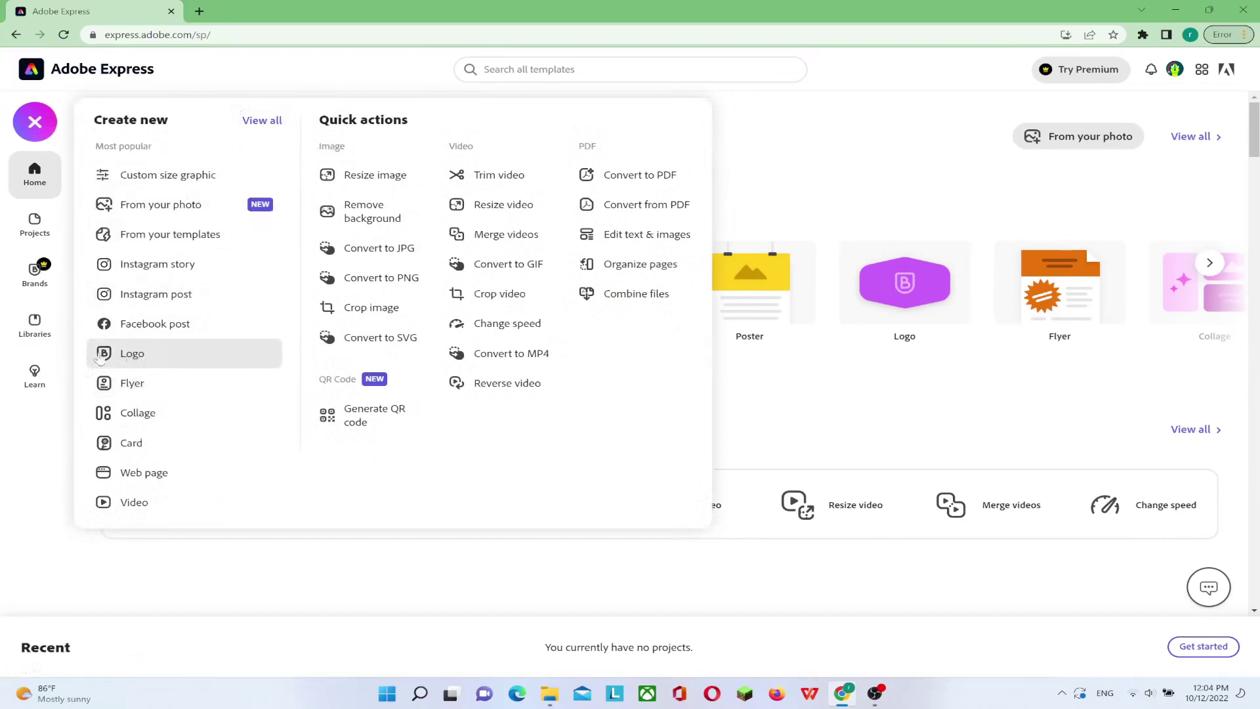
click(169, 365)
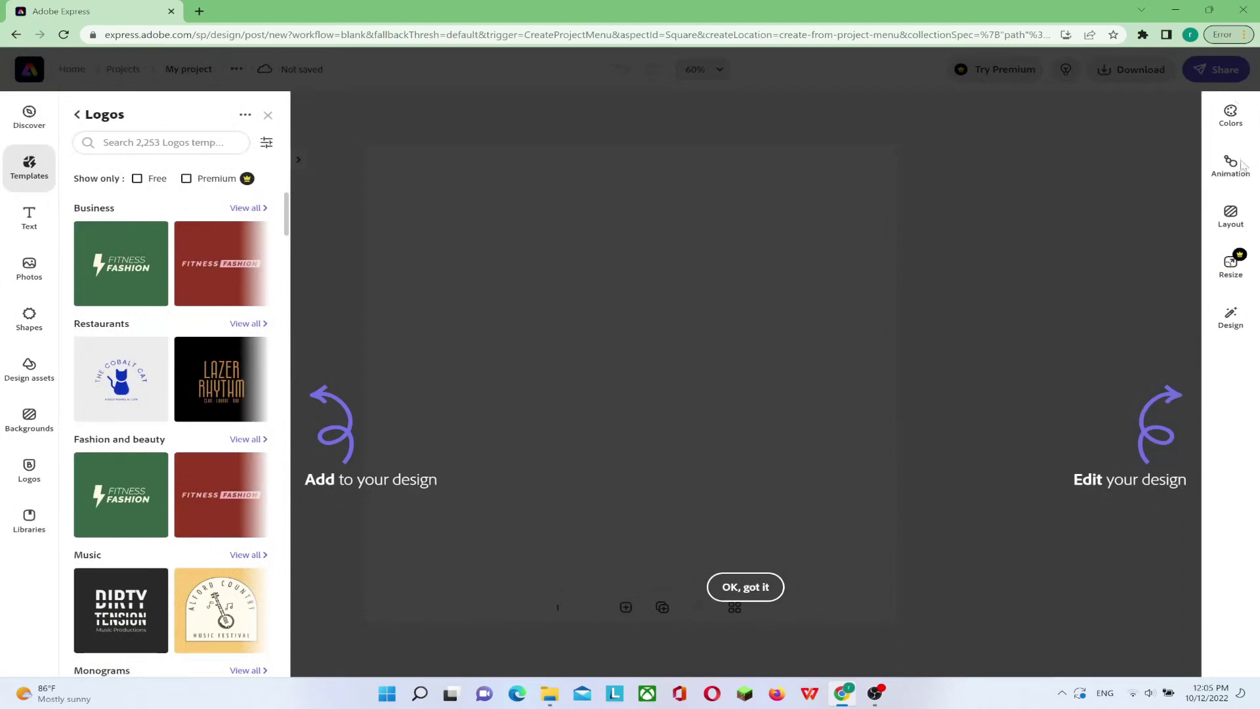
click(748, 590)
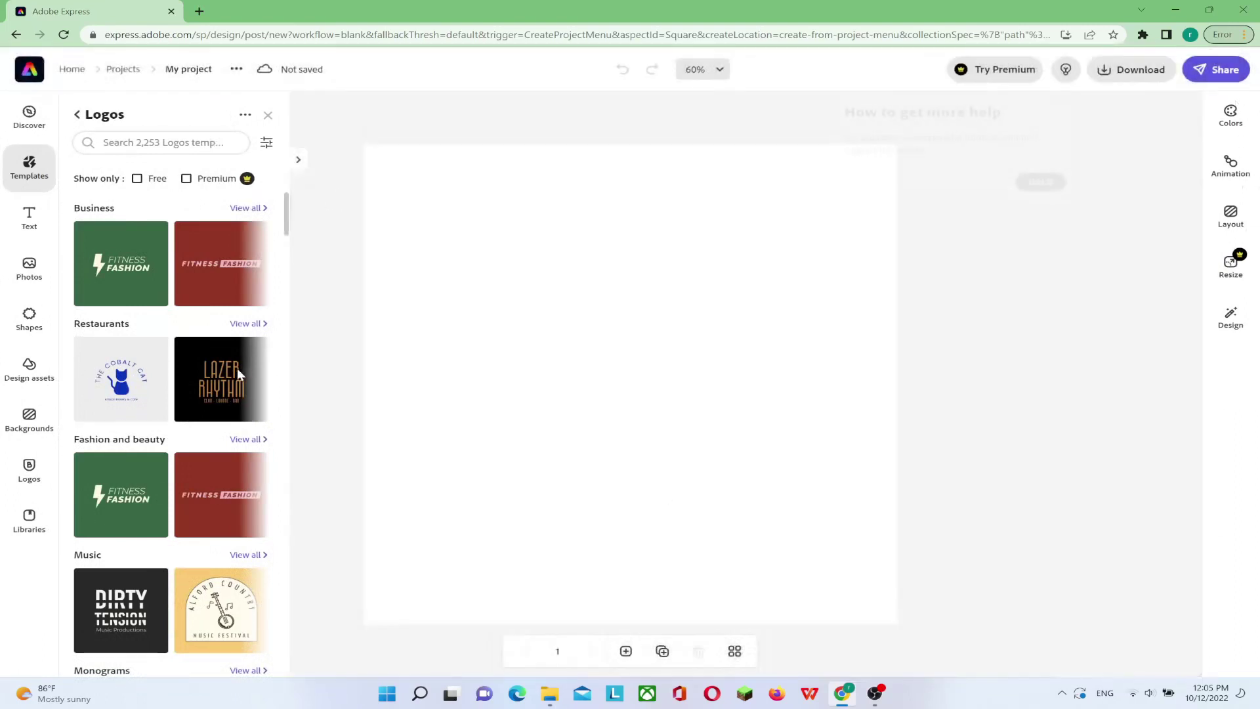
Dismiss the help tip and apply the Ograka Esports template from the Badge logo category to the blank canvas.
scroll(213, 332, down, 1)
scroll(213, 332, down, 7)
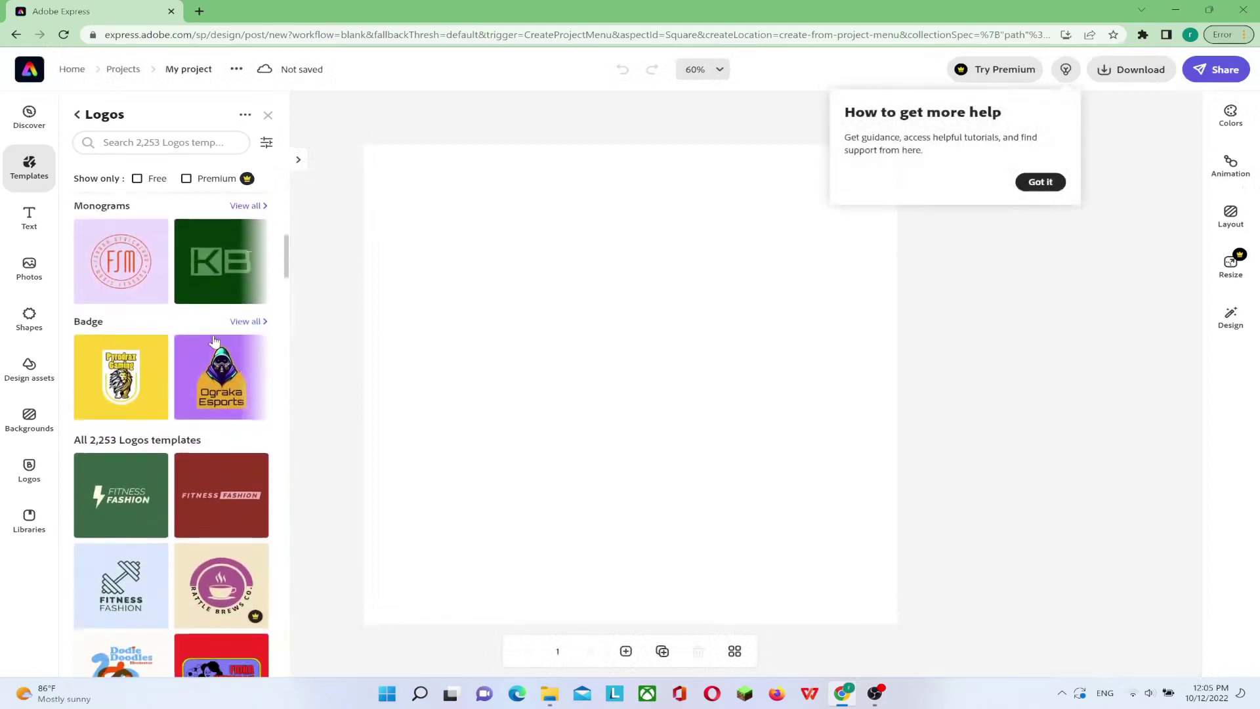
click(1041, 182)
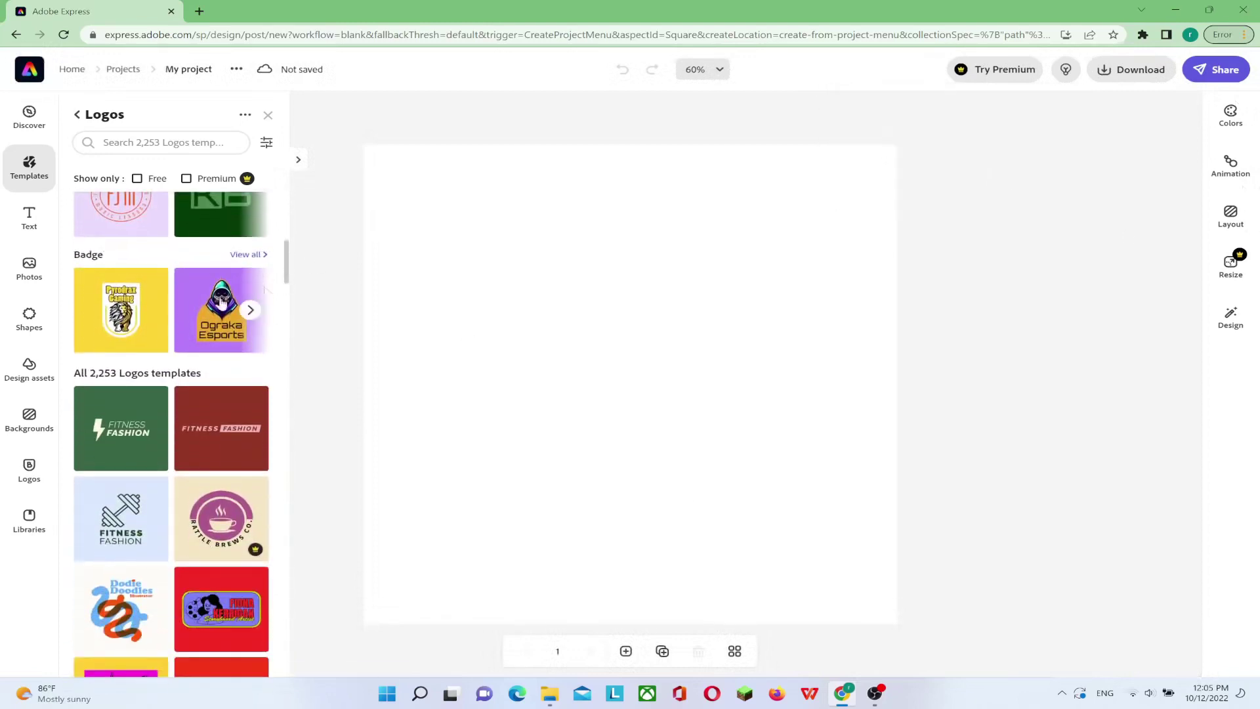
click(217, 316)
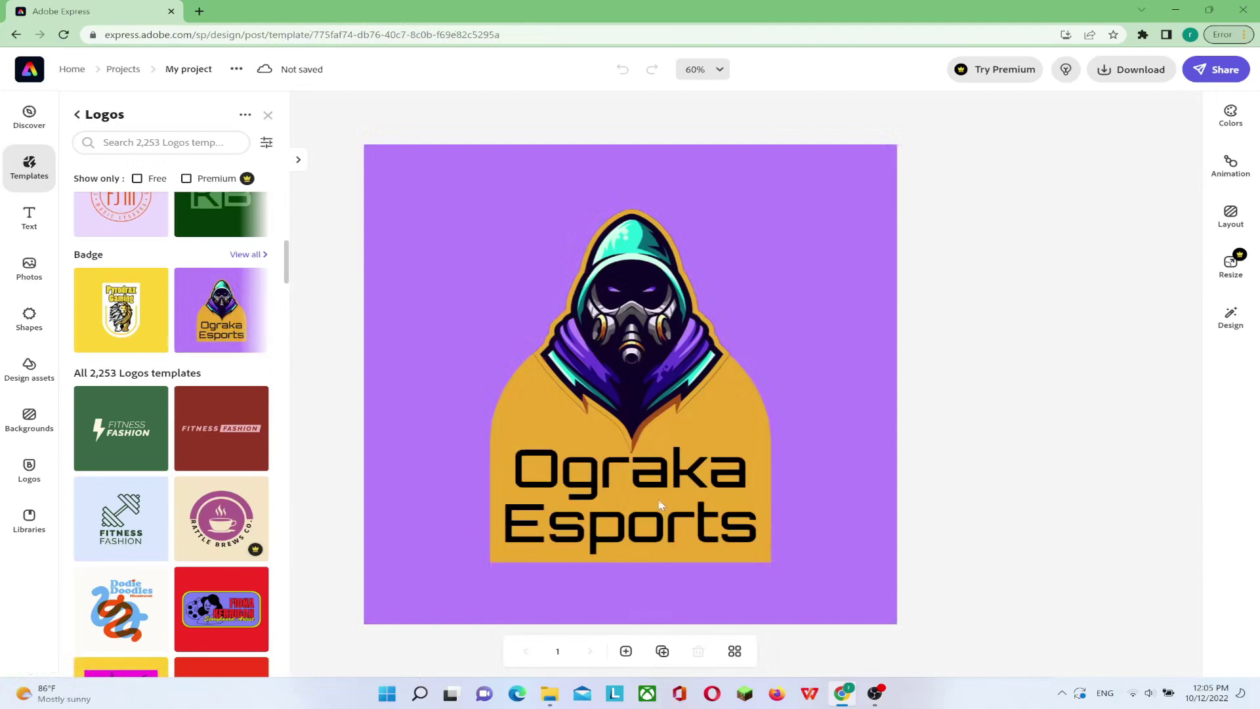
Set the opacity of the hooded figure and Ograka Esports logo group to 40.
click(658, 502)
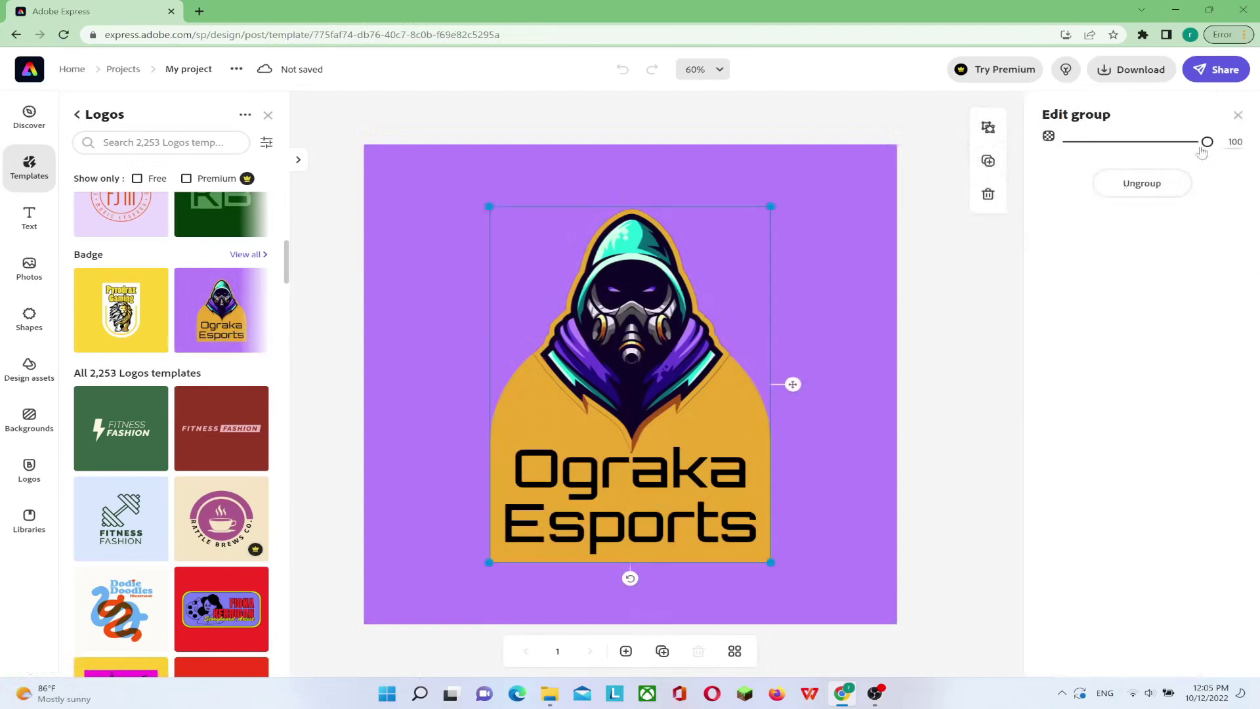
drag(1208, 143, 1121, 152)
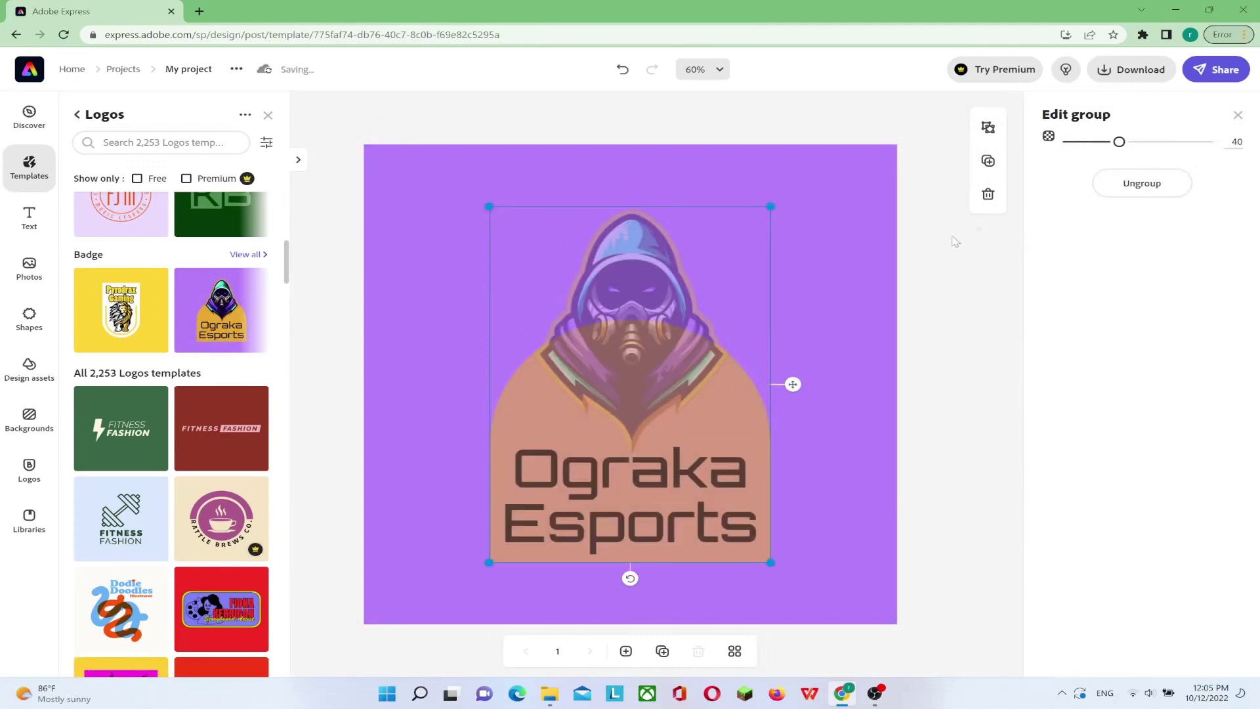
Duplicate the hooded figure logo group and place a copy to the right, overlapping the original and aligned with the middle copy.
click(988, 162)
click(989, 161)
click(988, 161)
drag(676, 371, 731, 356)
click(683, 514)
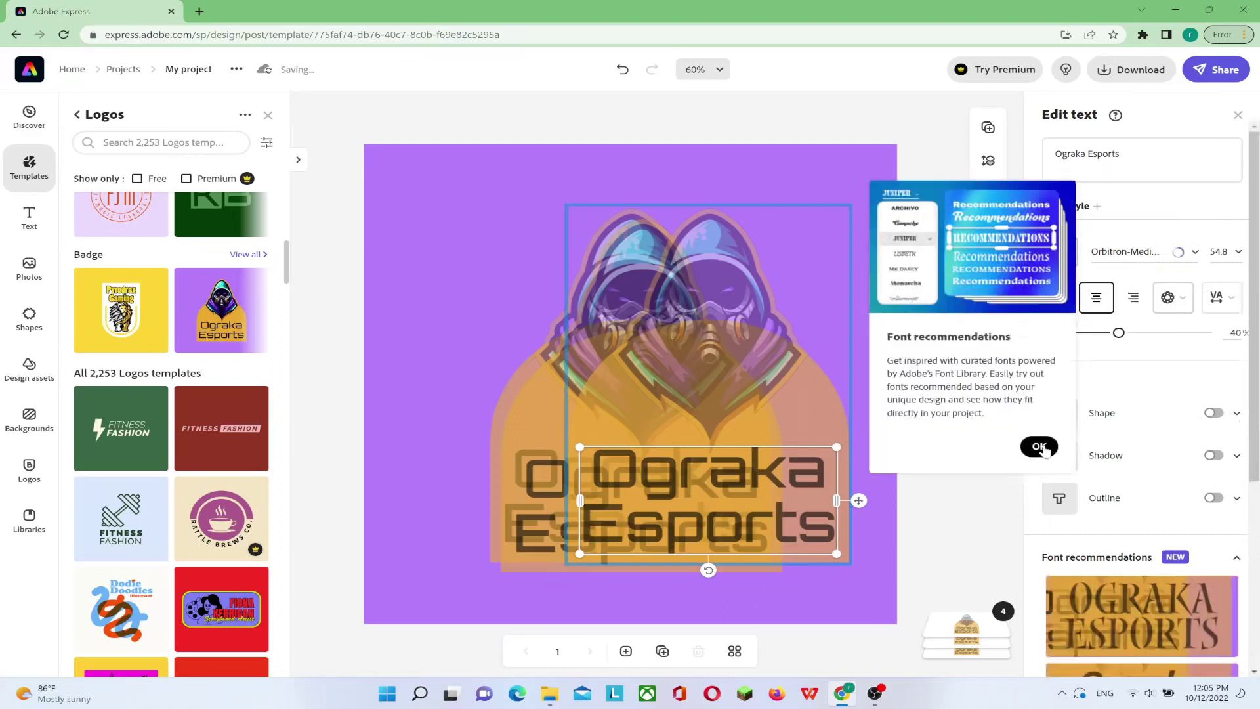
click(1039, 447)
click(348, 286)
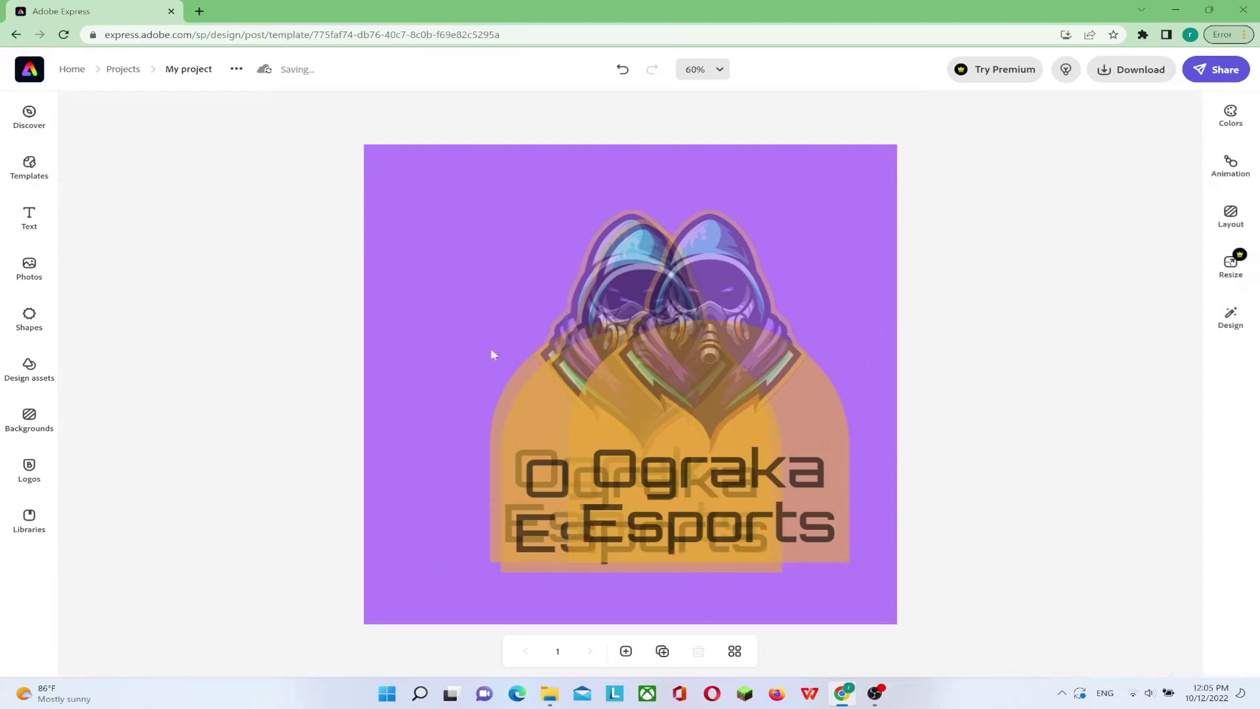
click(778, 508)
drag(739, 546, 739, 555)
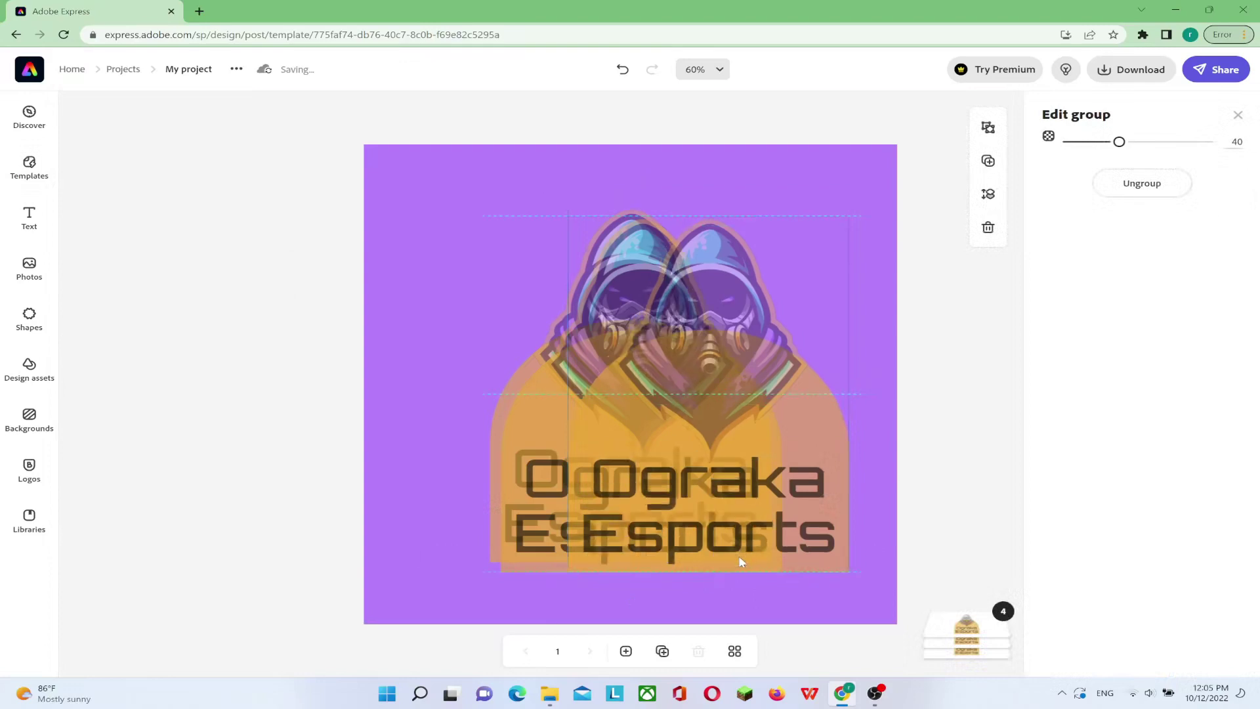
Delete the Ograka Esports text and the arch shape from the middle copy of the logo group.
click(620, 325)
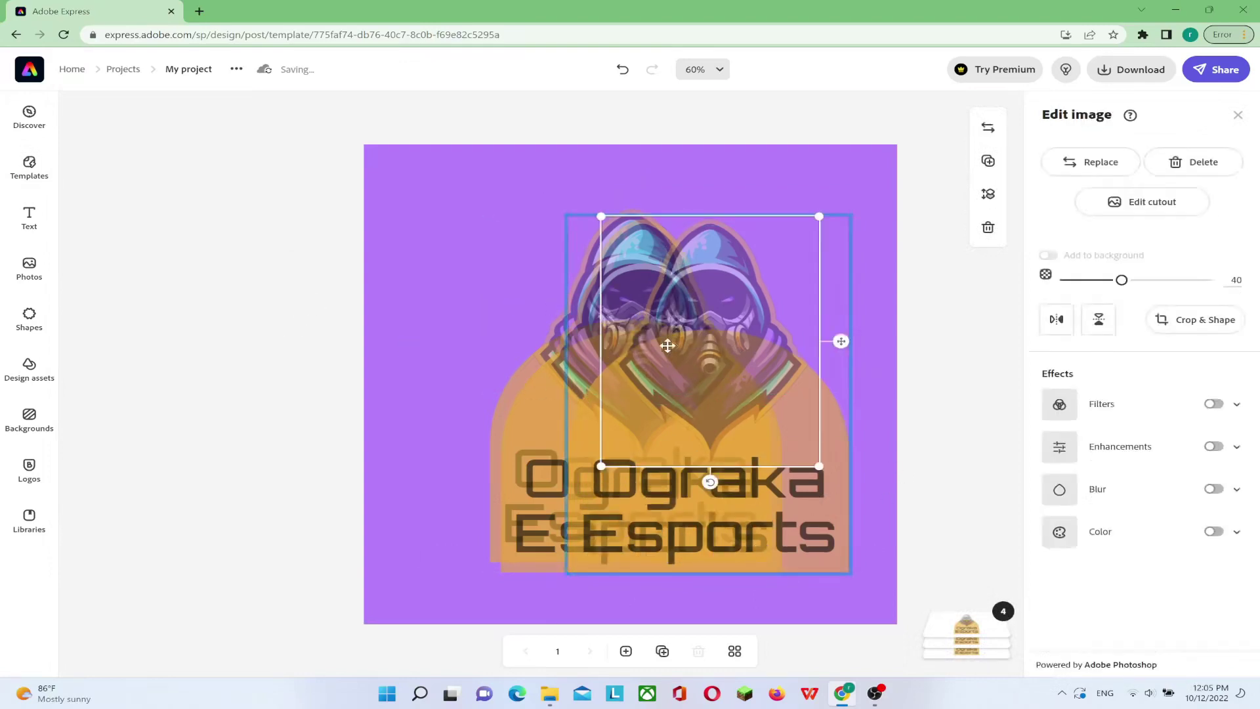
click(682, 494)
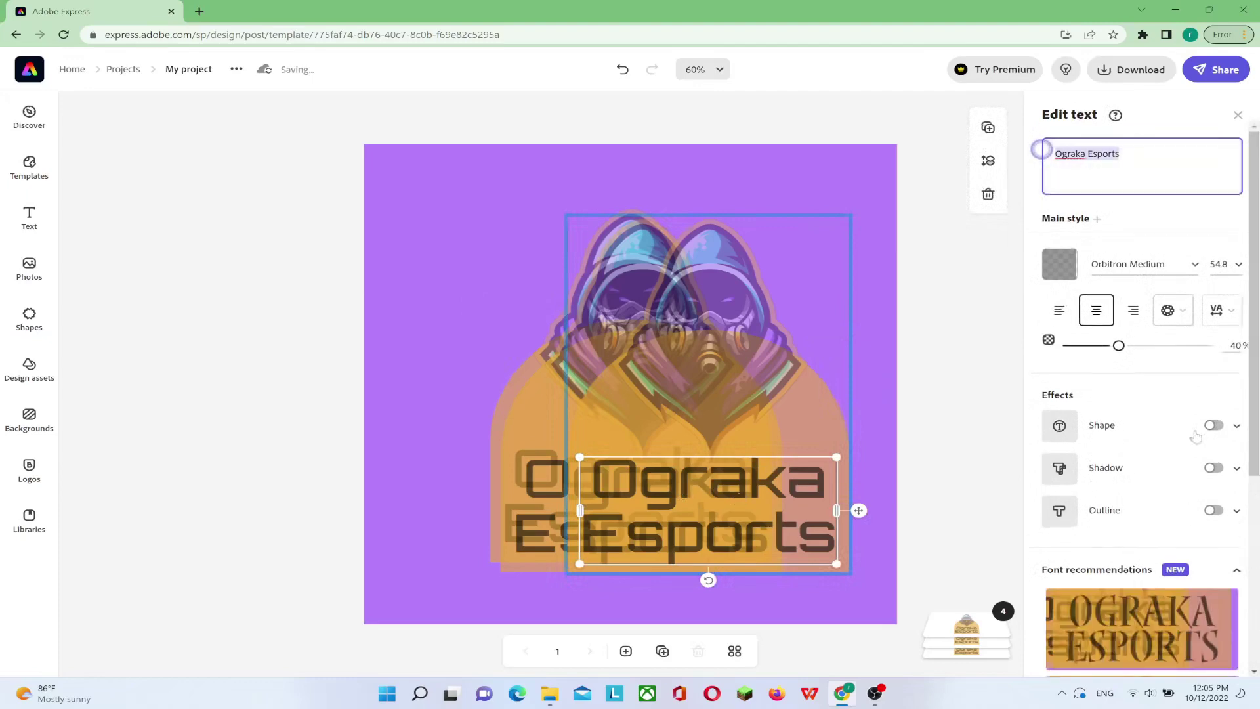
click(521, 471)
double_click(531, 460)
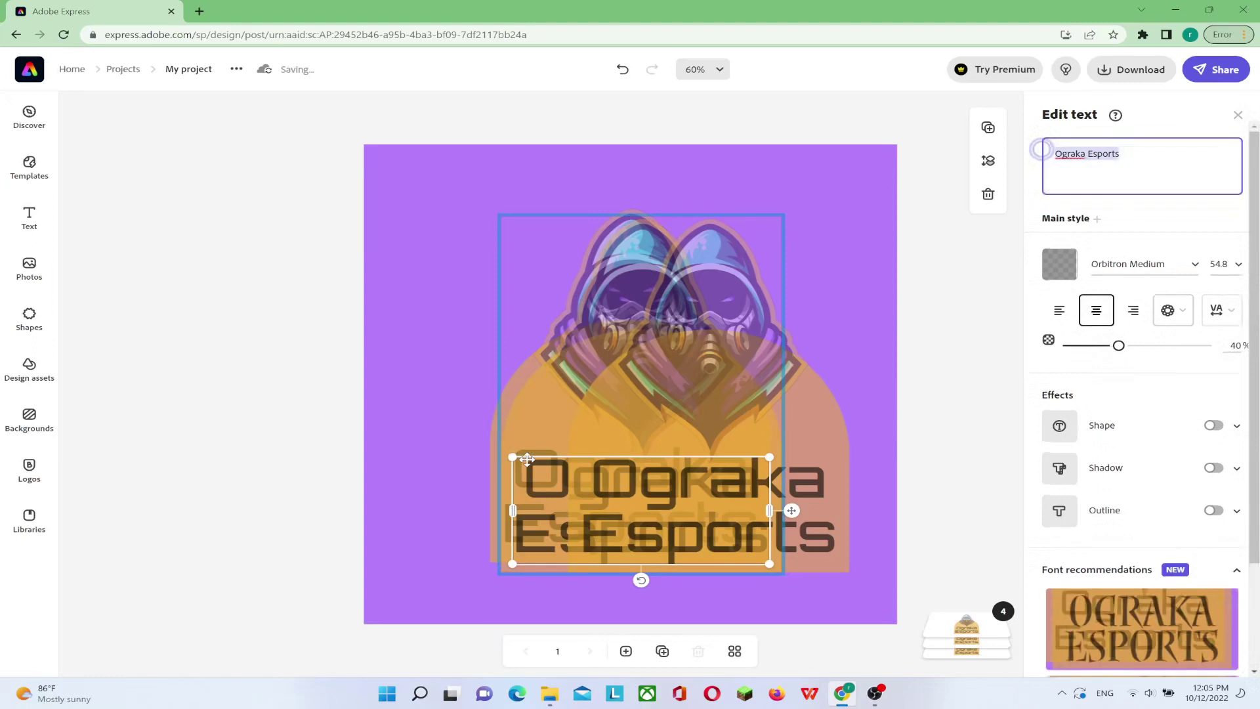
key(BackSpace)
click(532, 456)
click(532, 453)
click(533, 452)
double_click(533, 451)
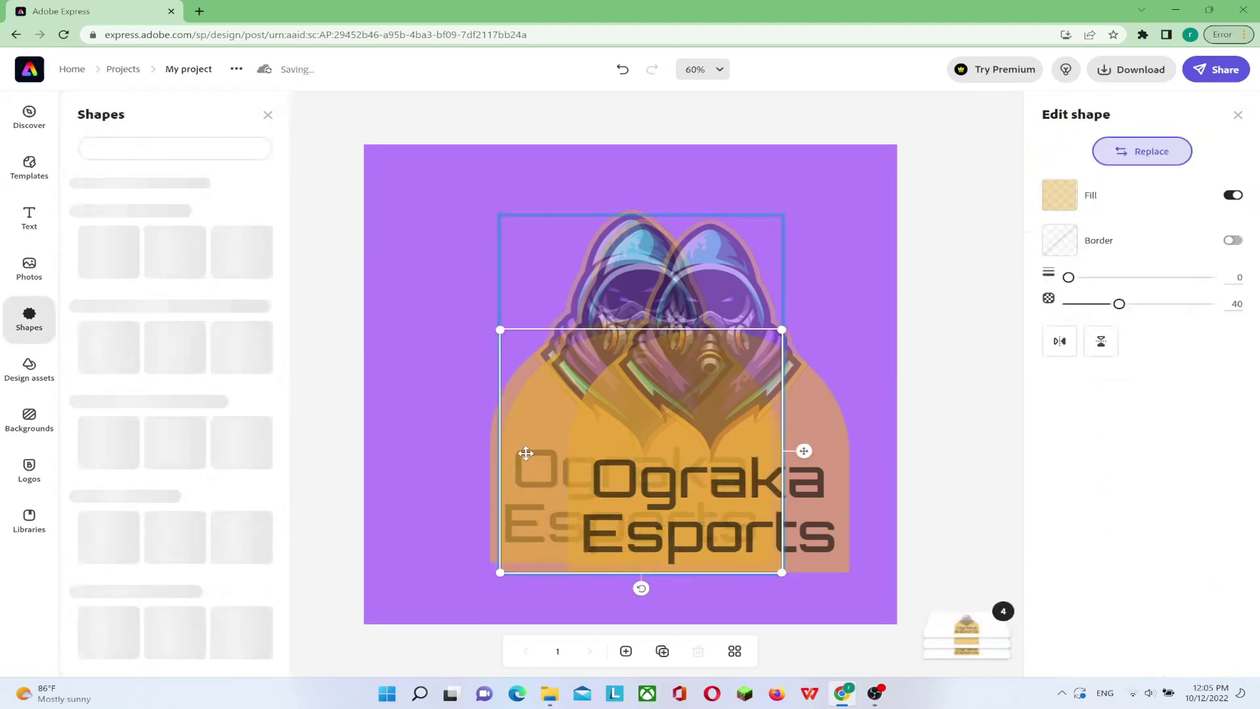
click(516, 526)
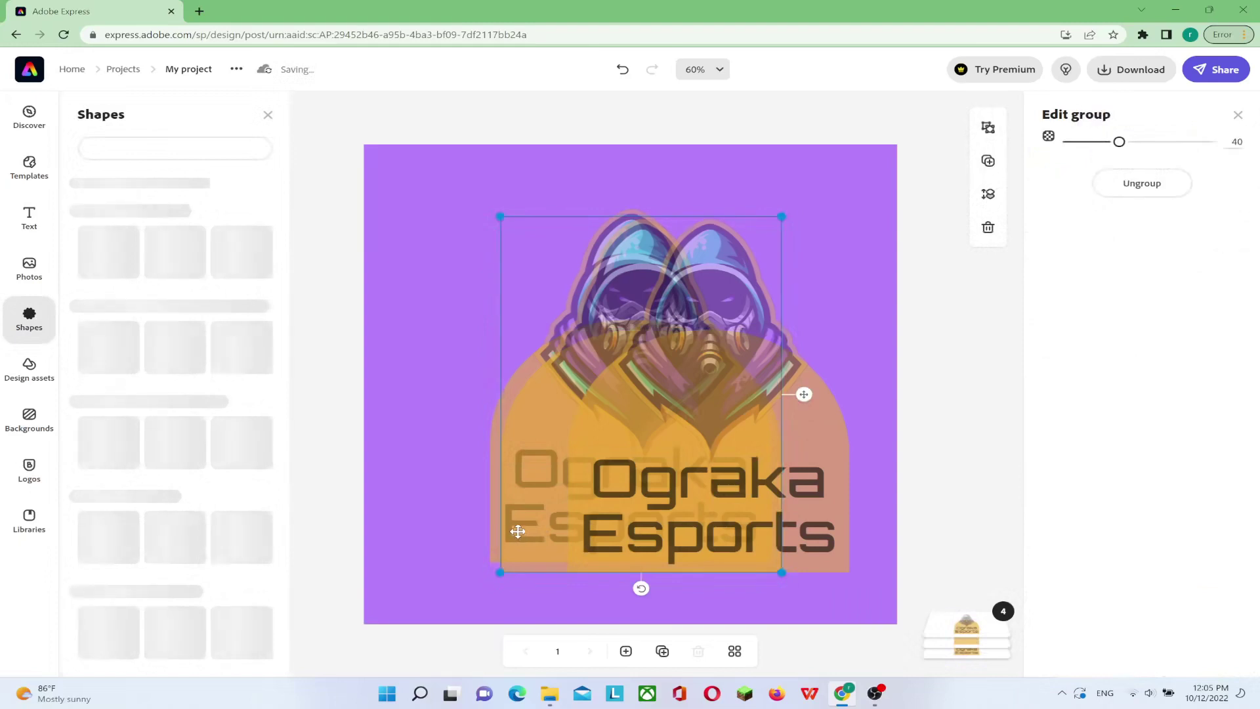
click(518, 531)
key(Delete)
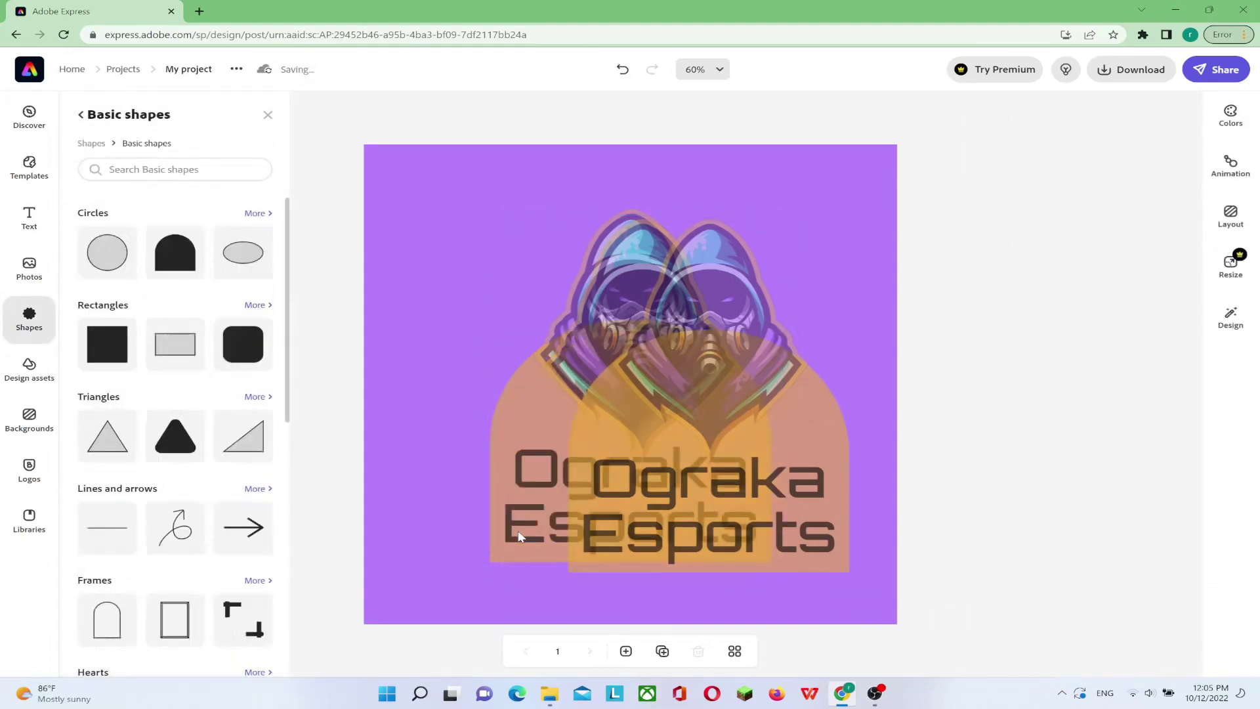
Add a rounded square from the basic shapes and place it in the canvas's lower-left area, over the start of the logo text.
click(542, 454)
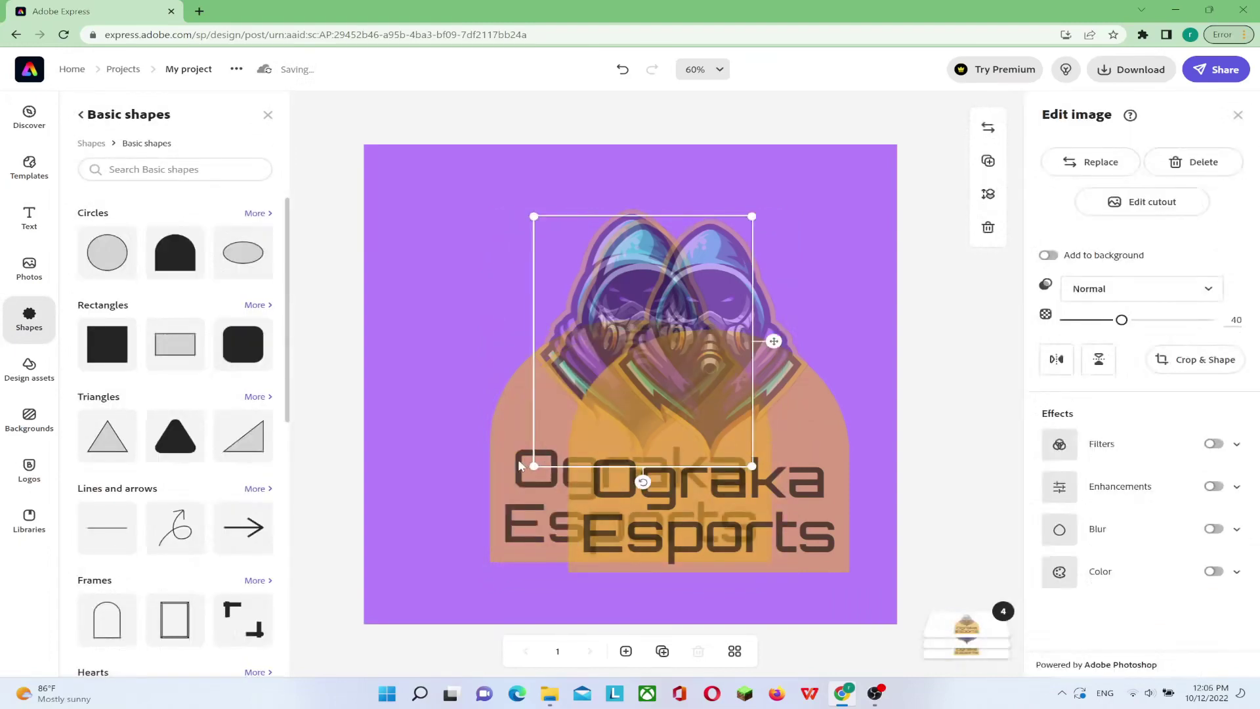
click(518, 463)
click(518, 461)
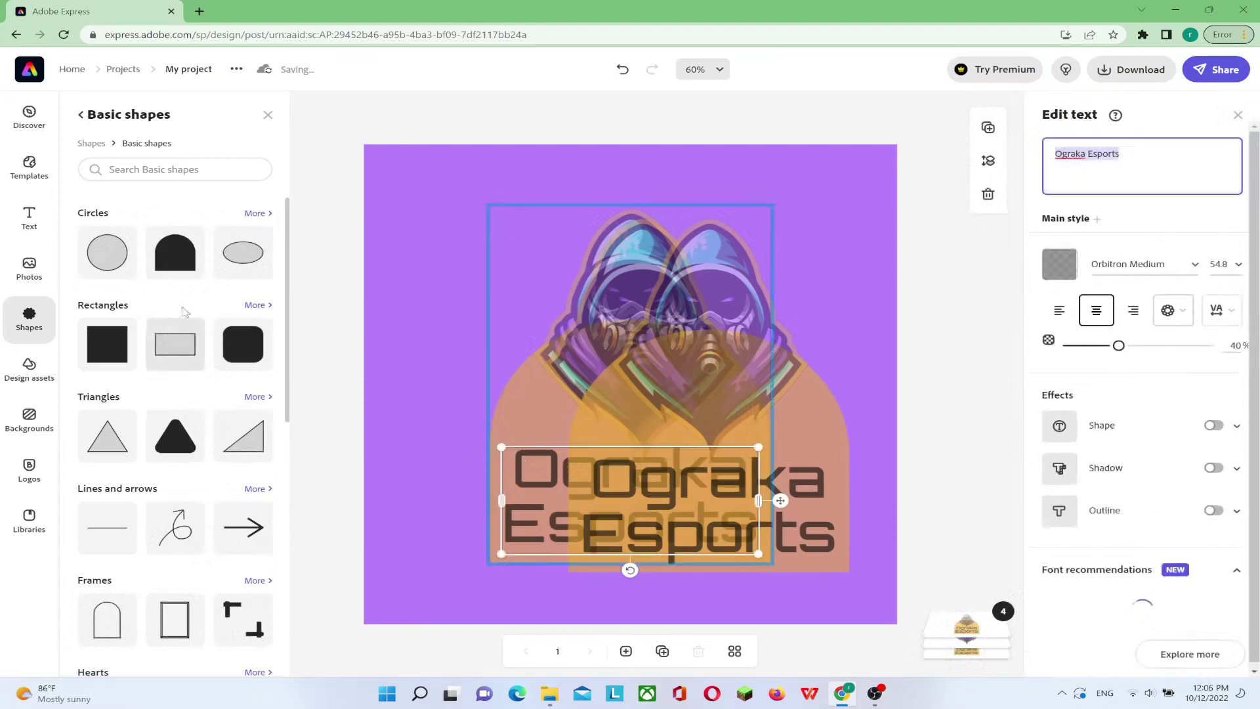
click(247, 351)
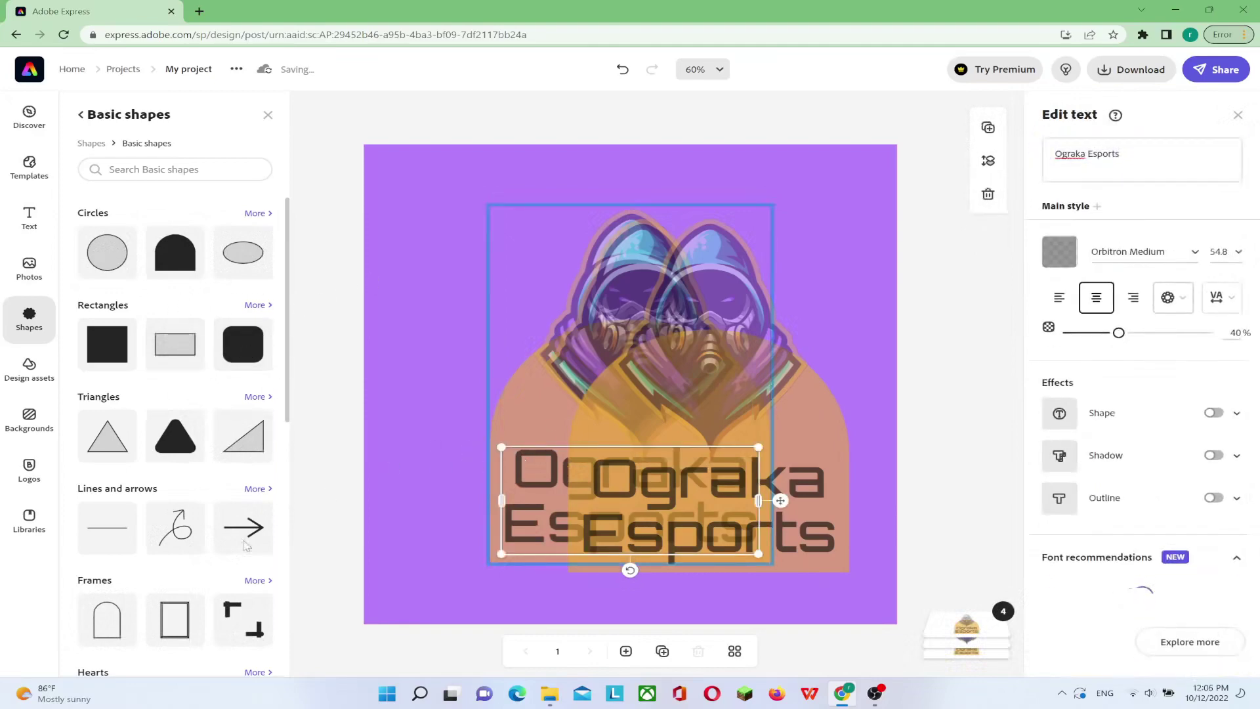
click(28, 215)
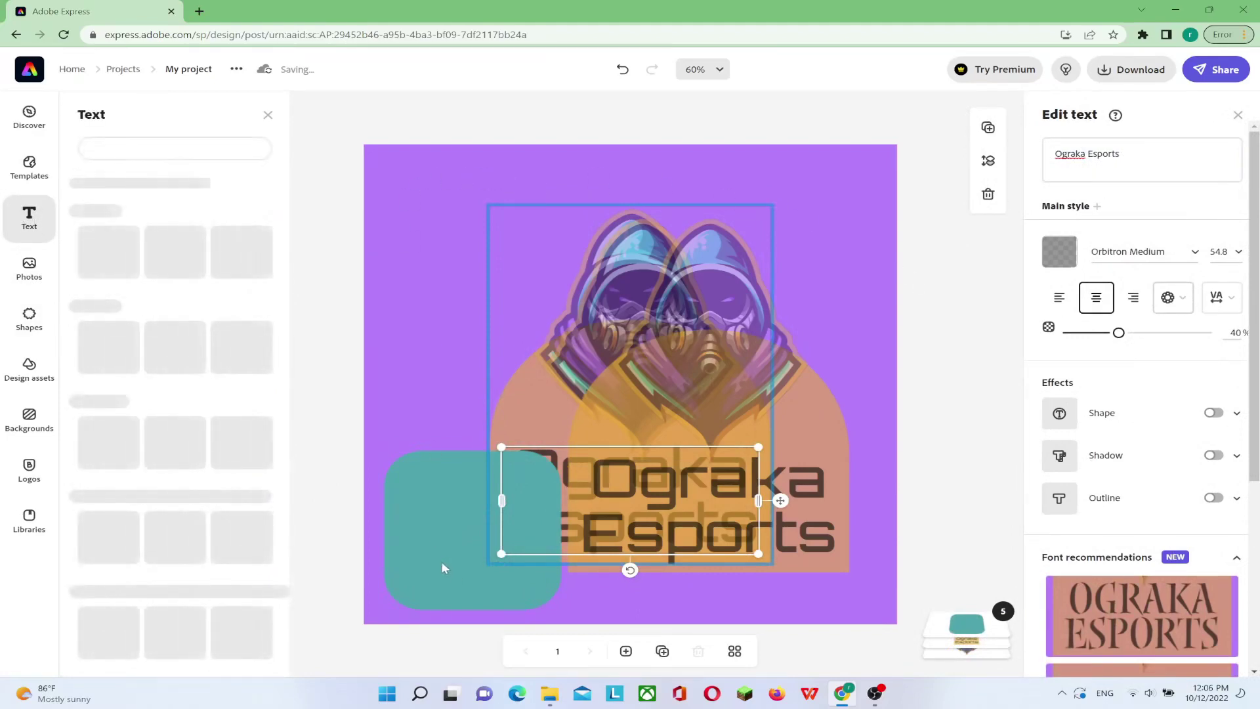
drag(447, 522, 470, 507)
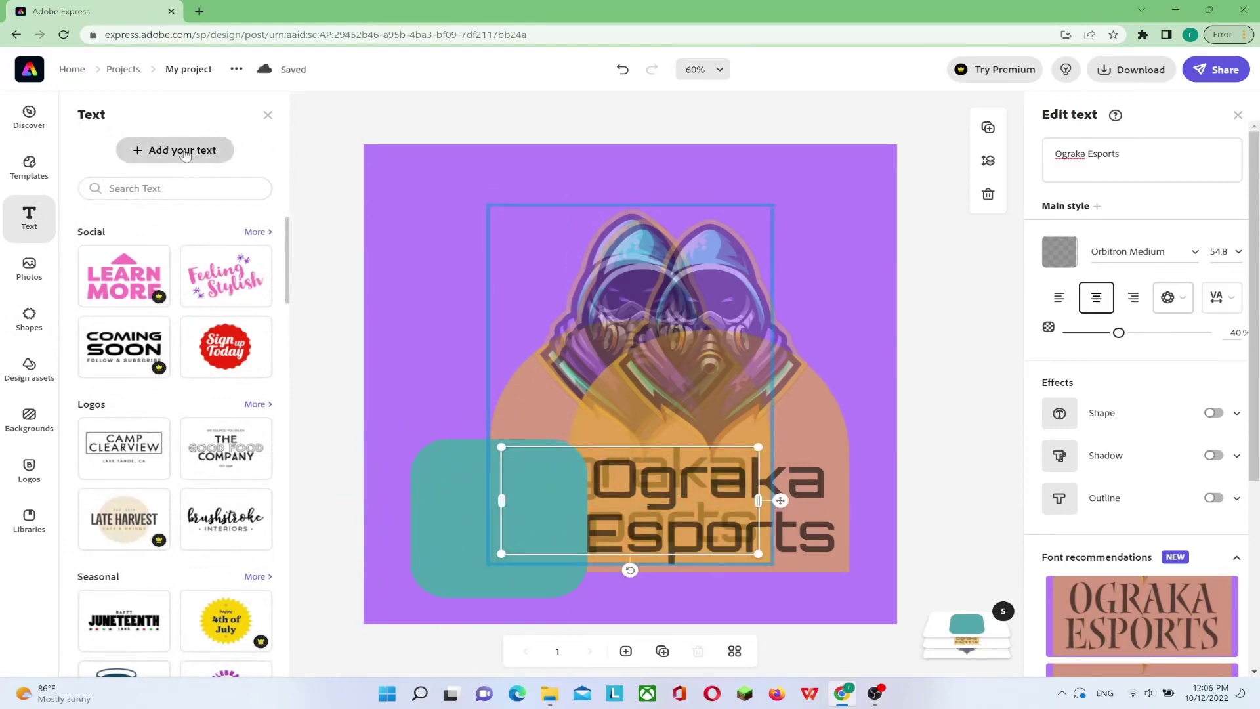
Add a text box, widen it so its text fits on one line, and position it above the hooded figures.
drag(453, 187, 455, 188)
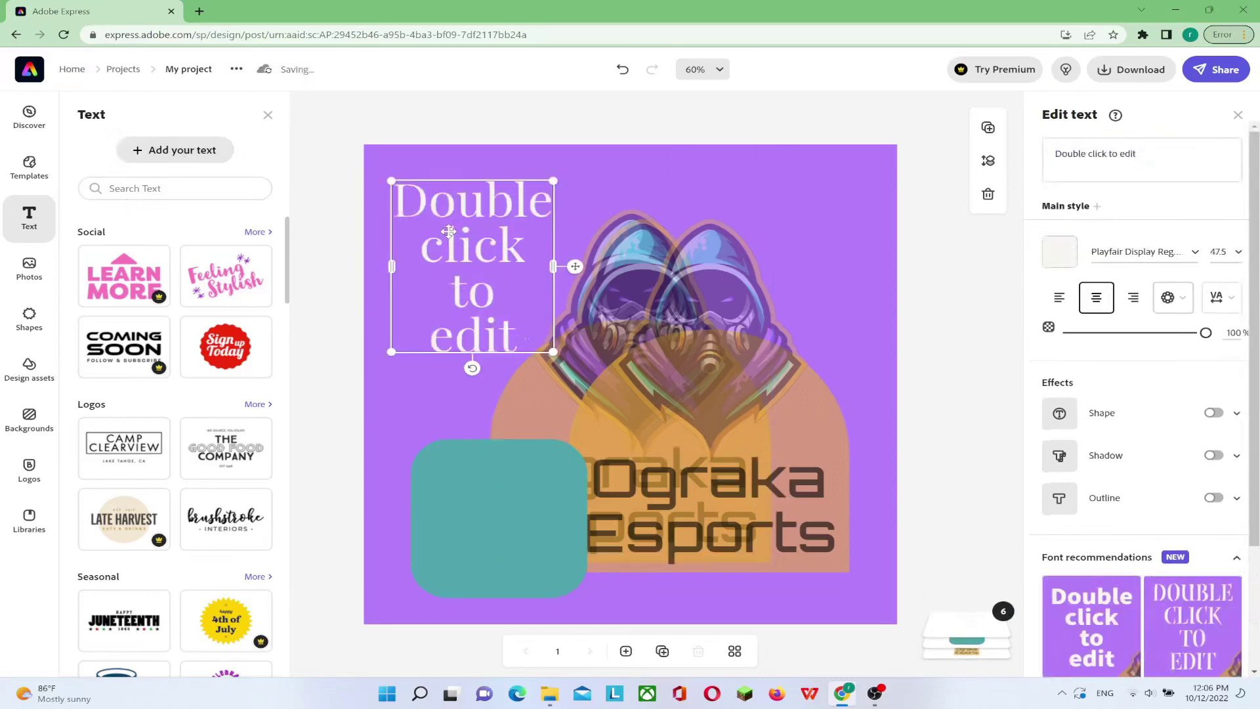
drag(568, 263, 827, 174)
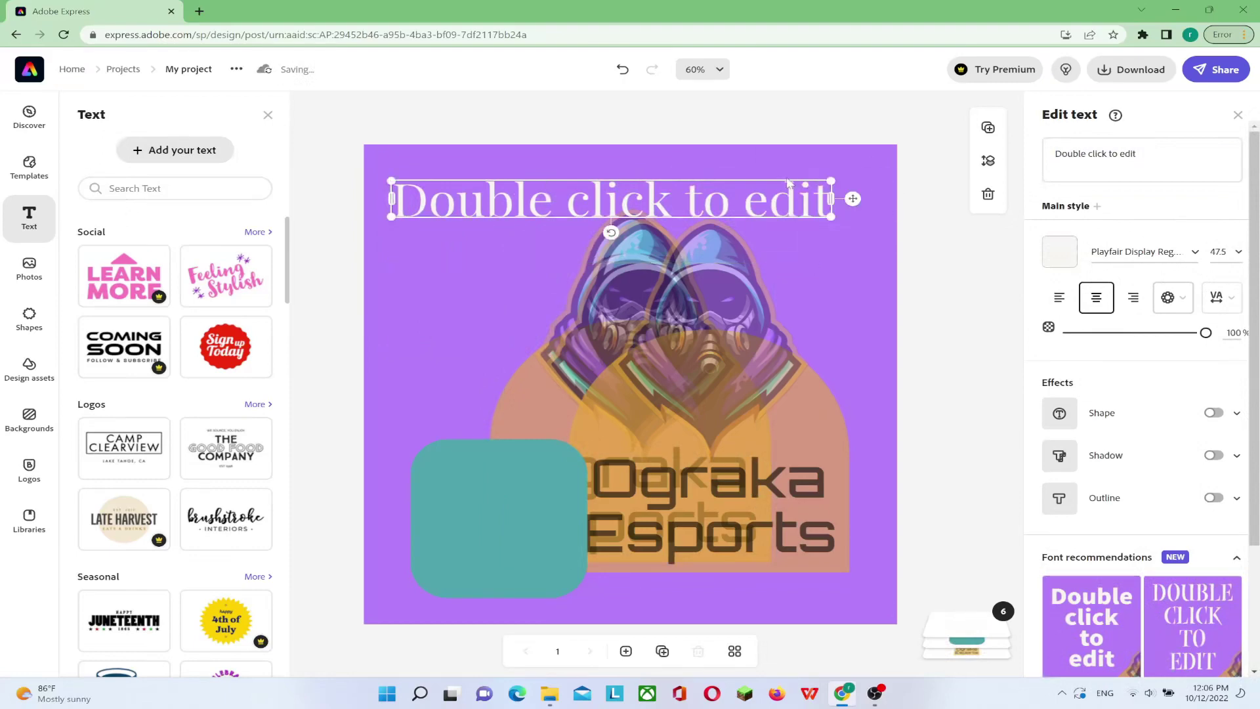
key(Escape)
click(614, 200)
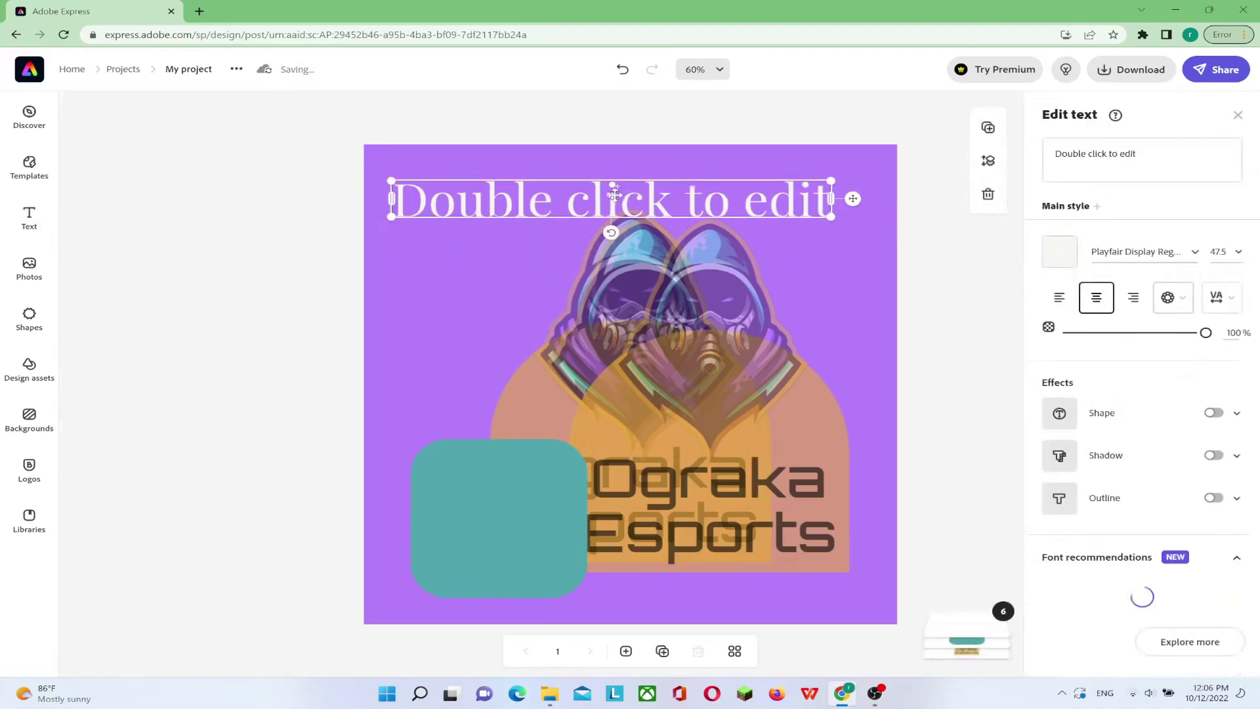
drag(616, 185, 648, 172)
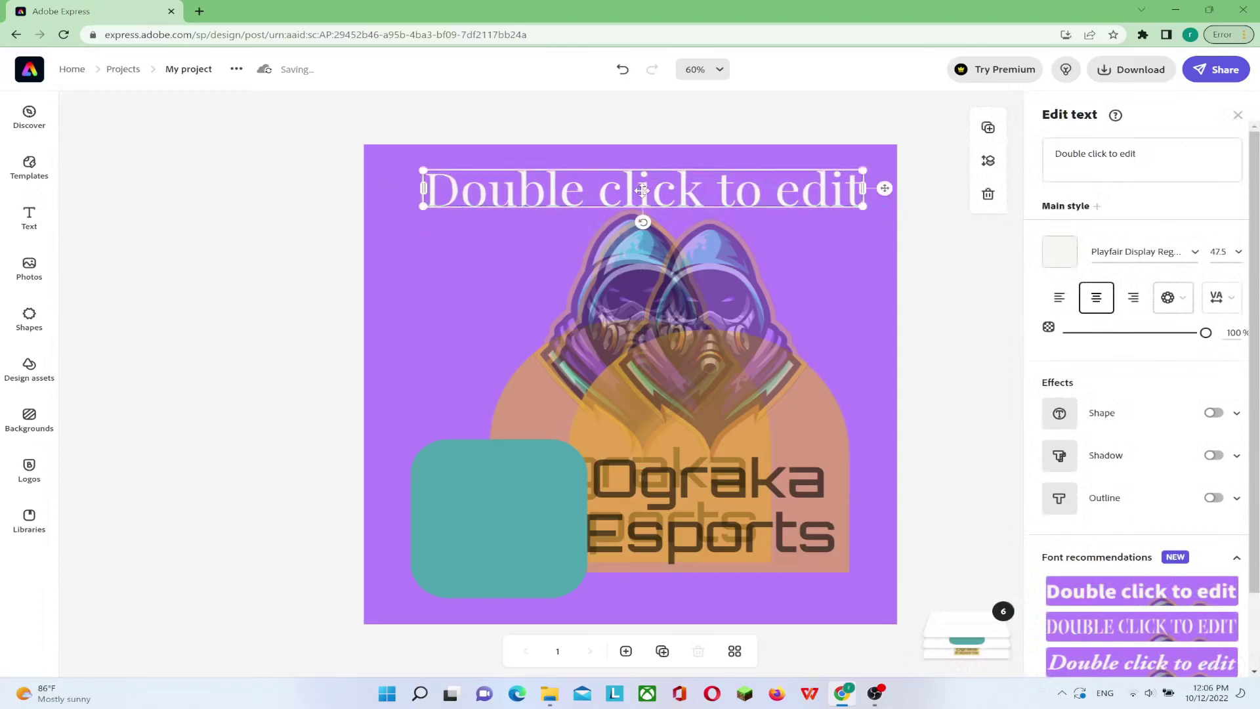
Replace the placeholder text with HELLO WORLD and move it left to sit above the hooded figures.
click(1151, 160)
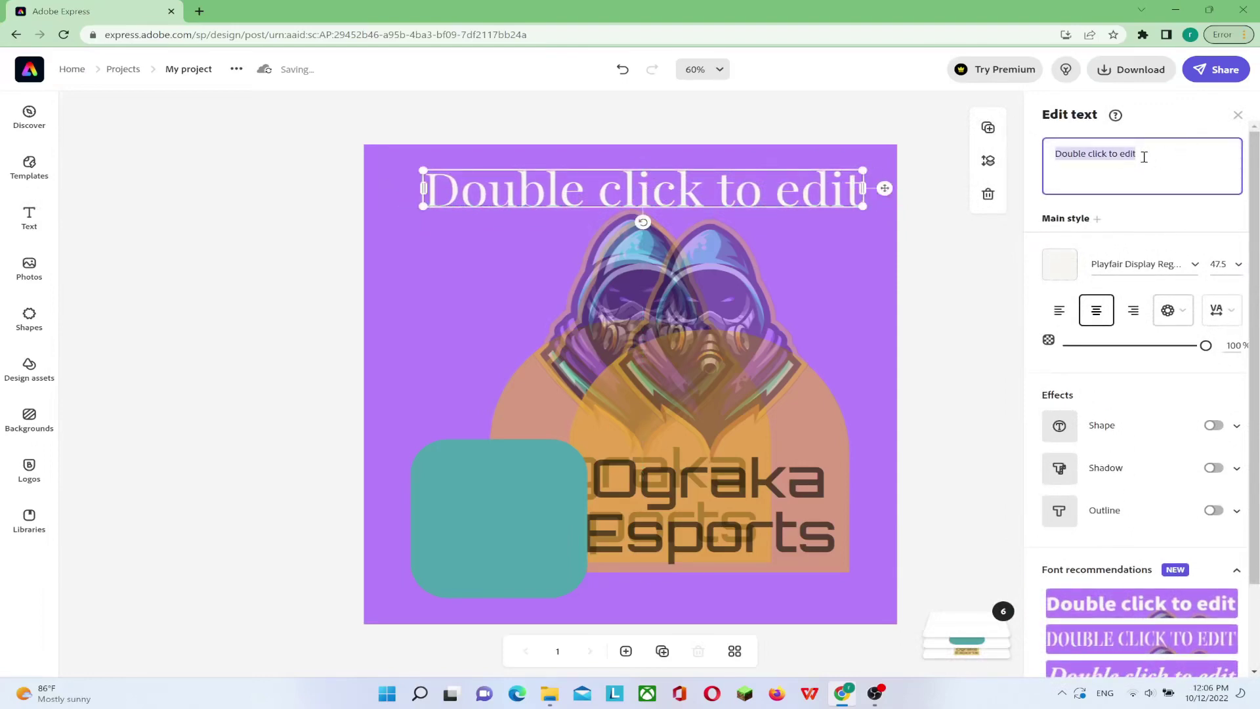
key(BackSpace)
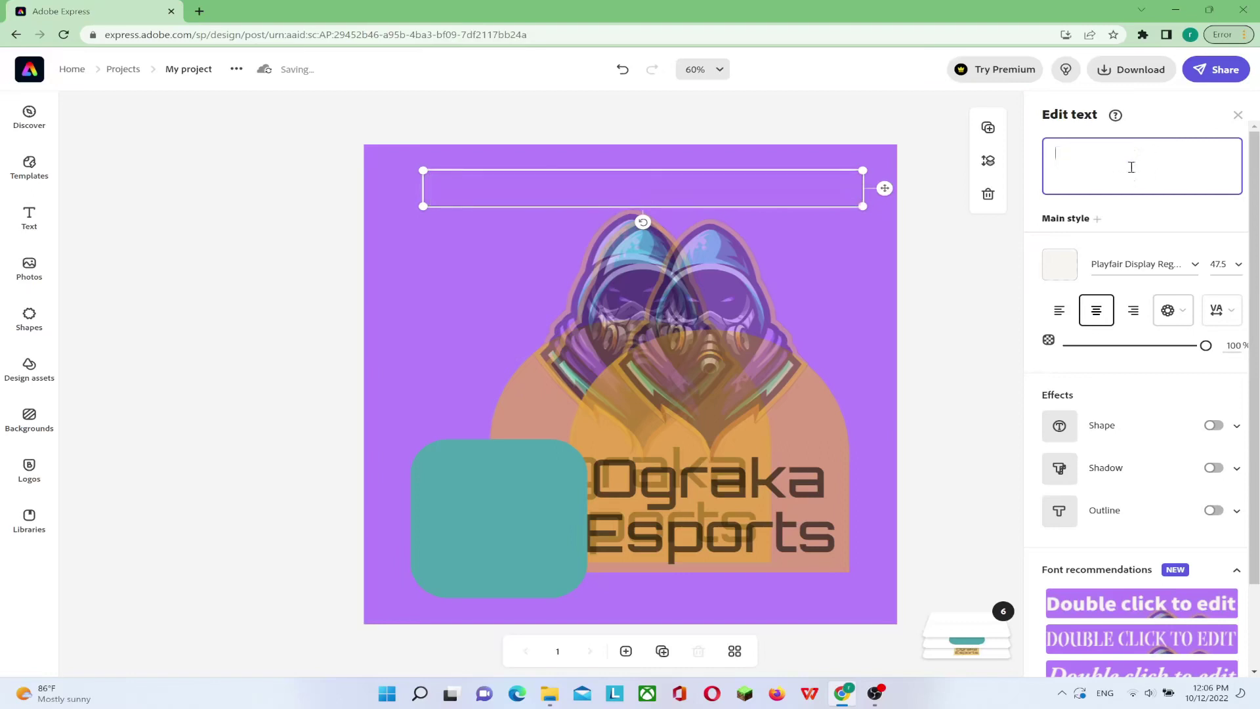
text(HE)
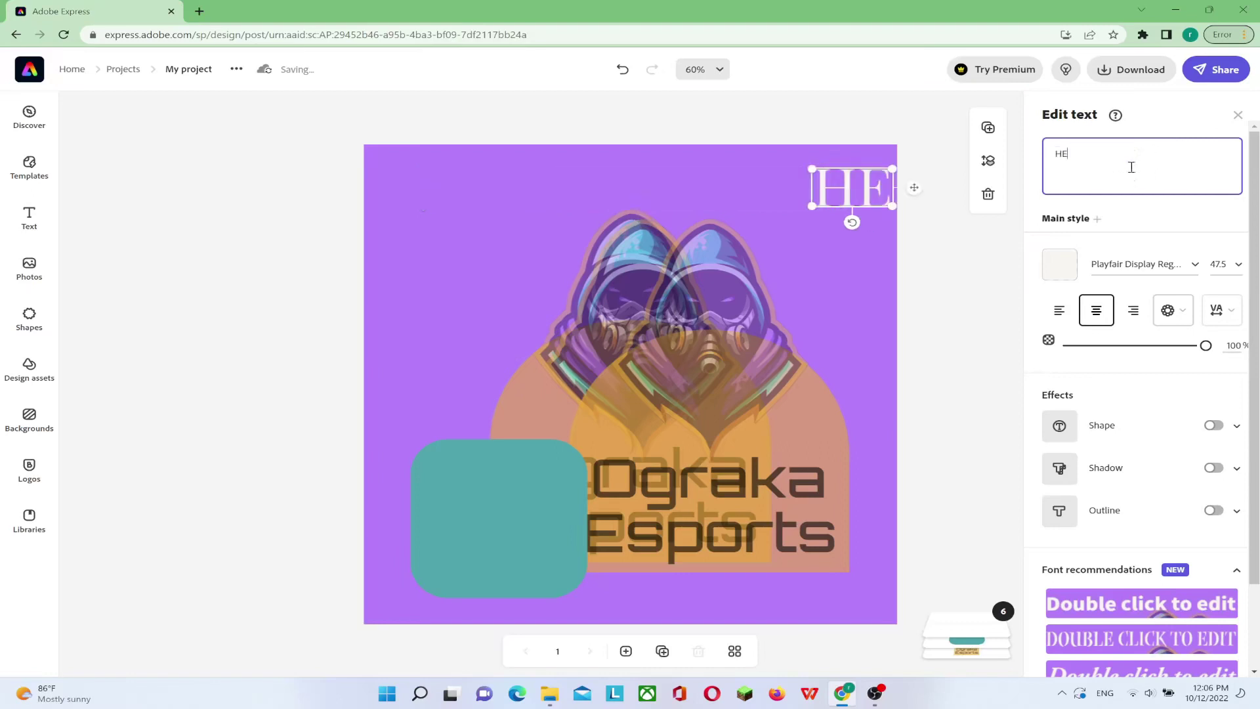
text(LLO)
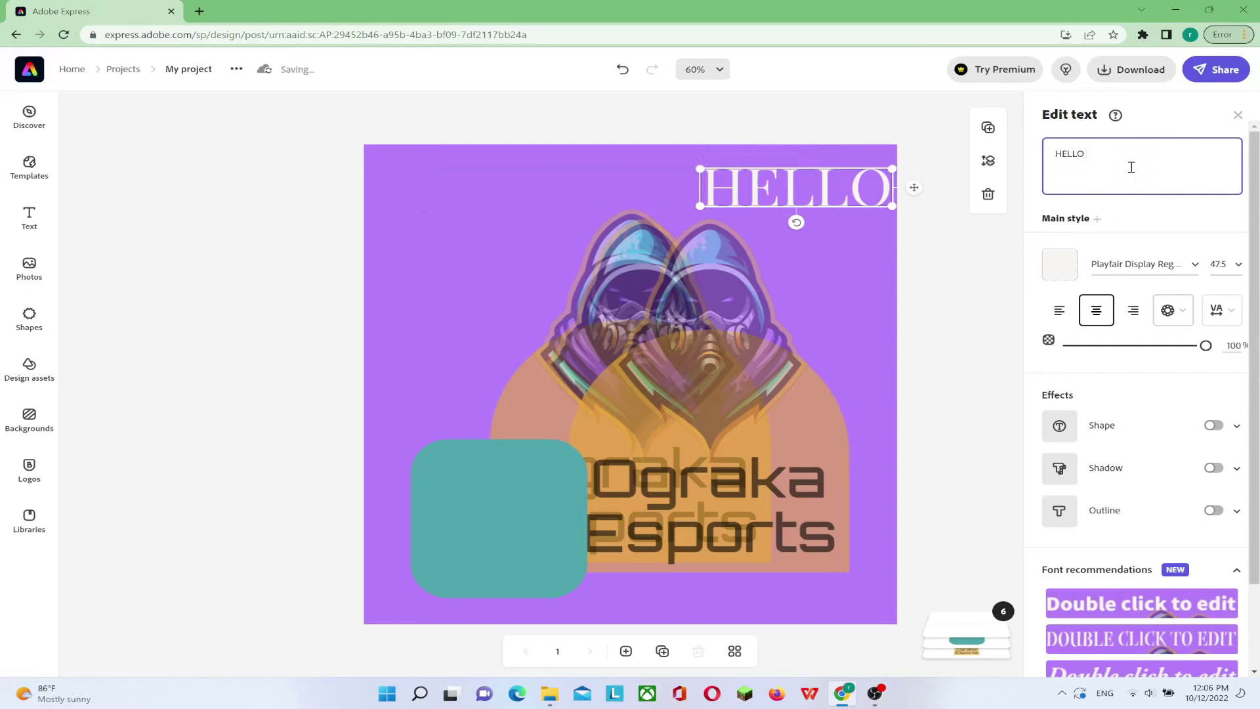
text( WORL)
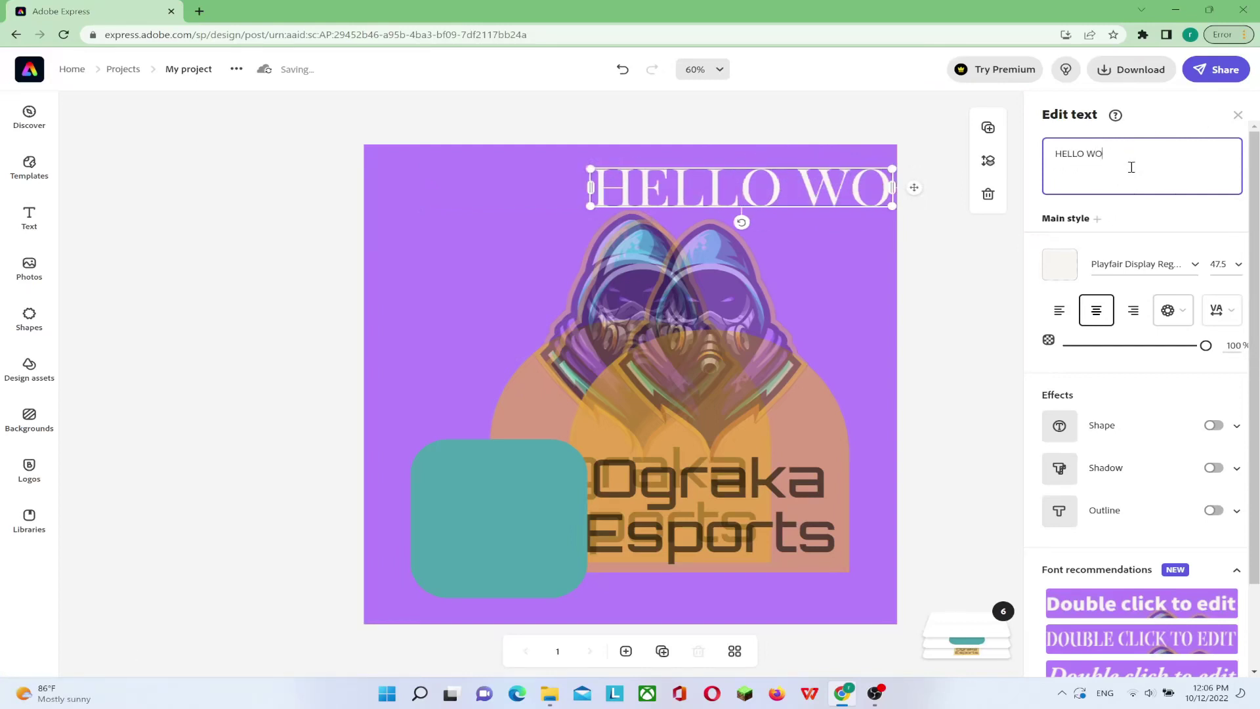
text(D)
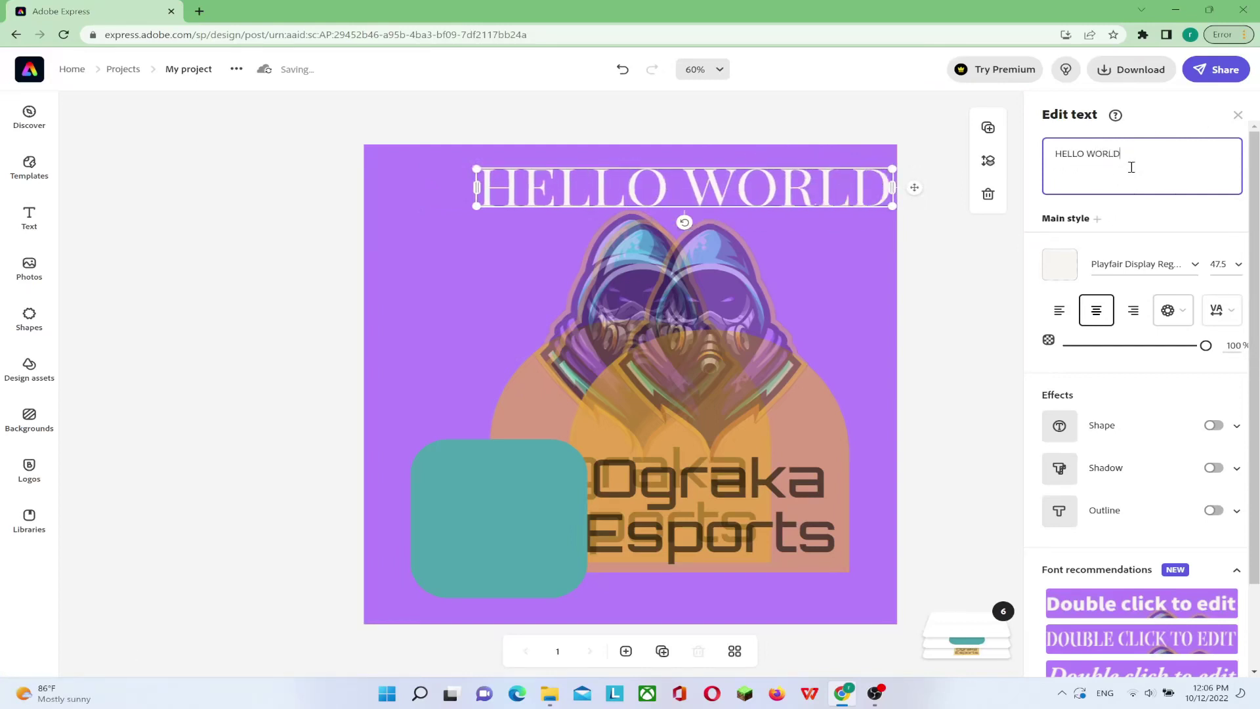
drag(708, 178, 680, 180)
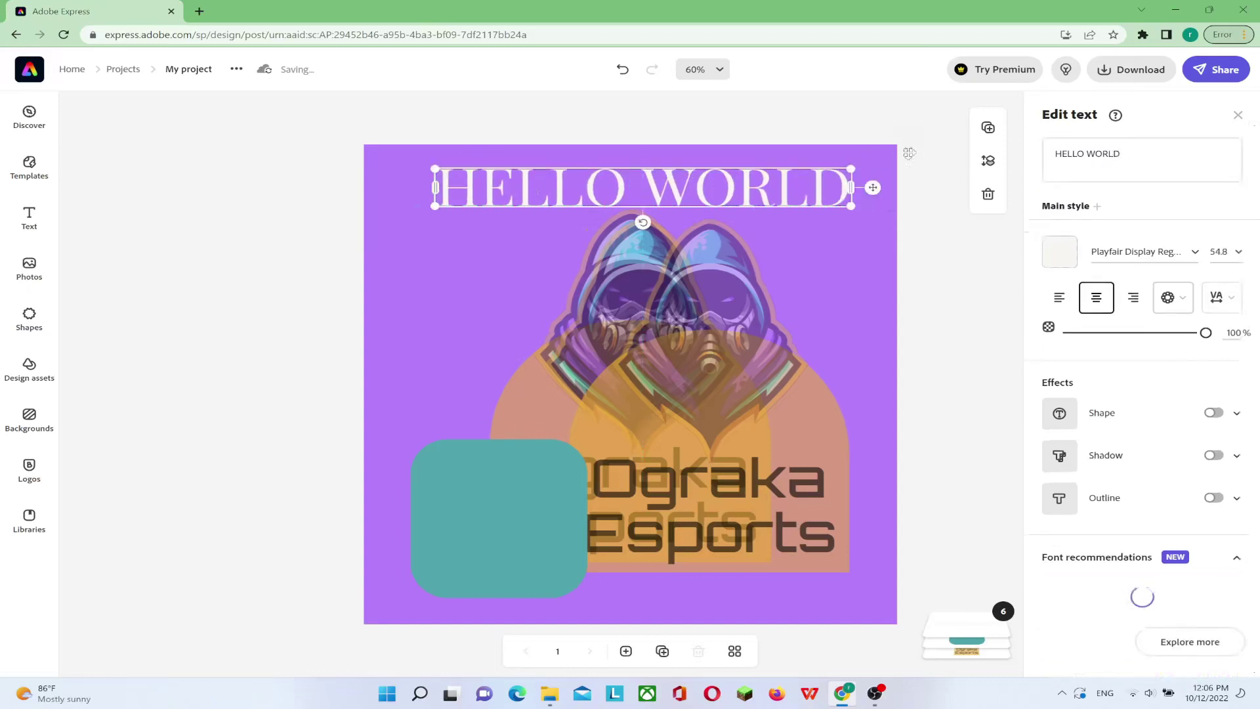
click(1025, 172)
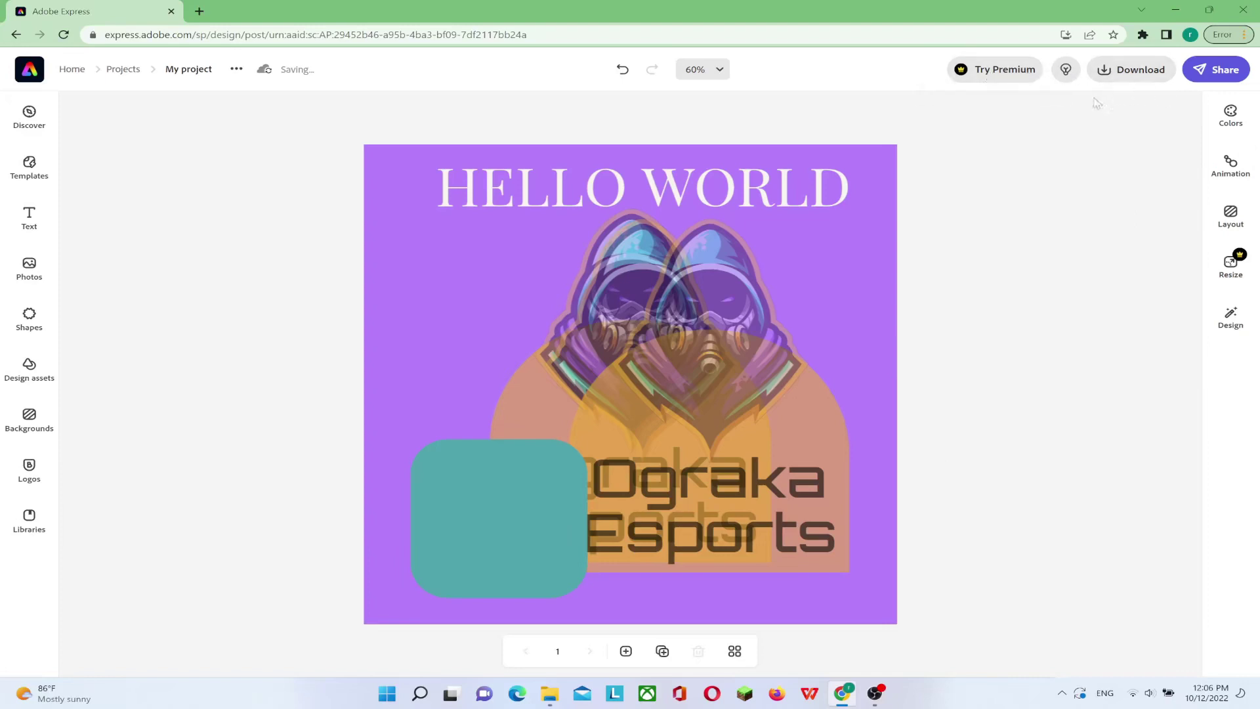
Download the design as a PNG and open the downloaded file My project-1.png.
click(1137, 73)
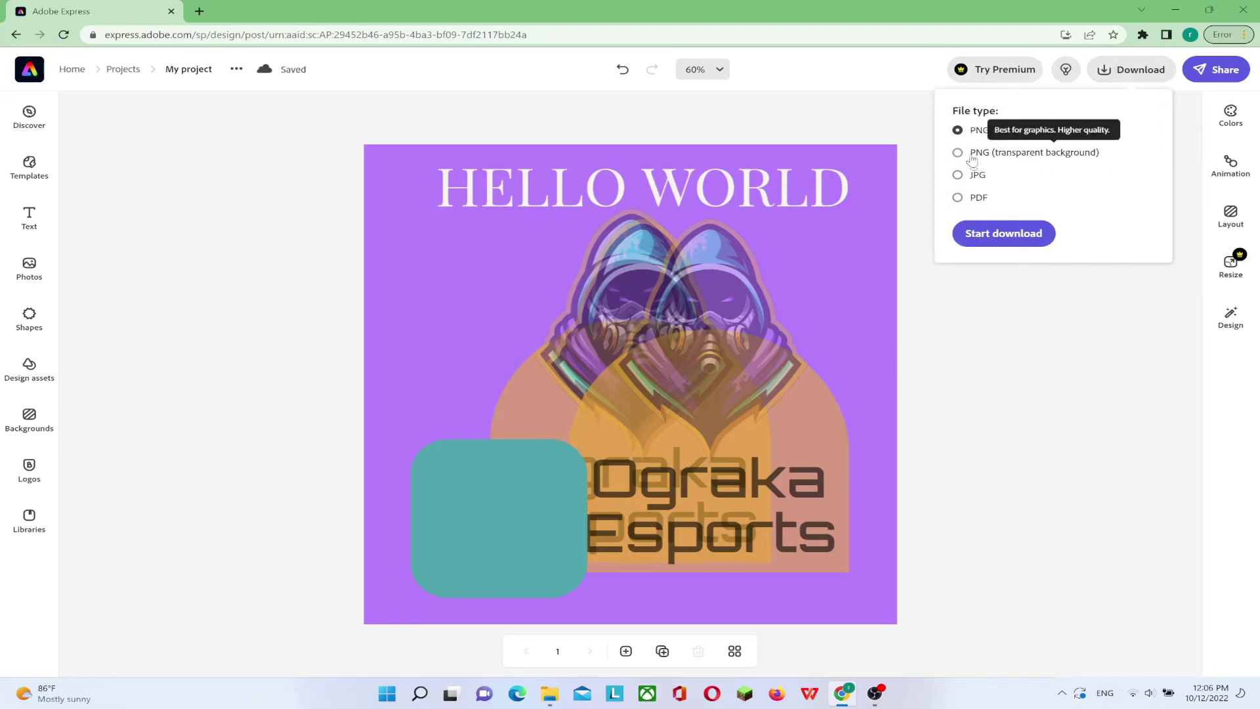
click(1010, 234)
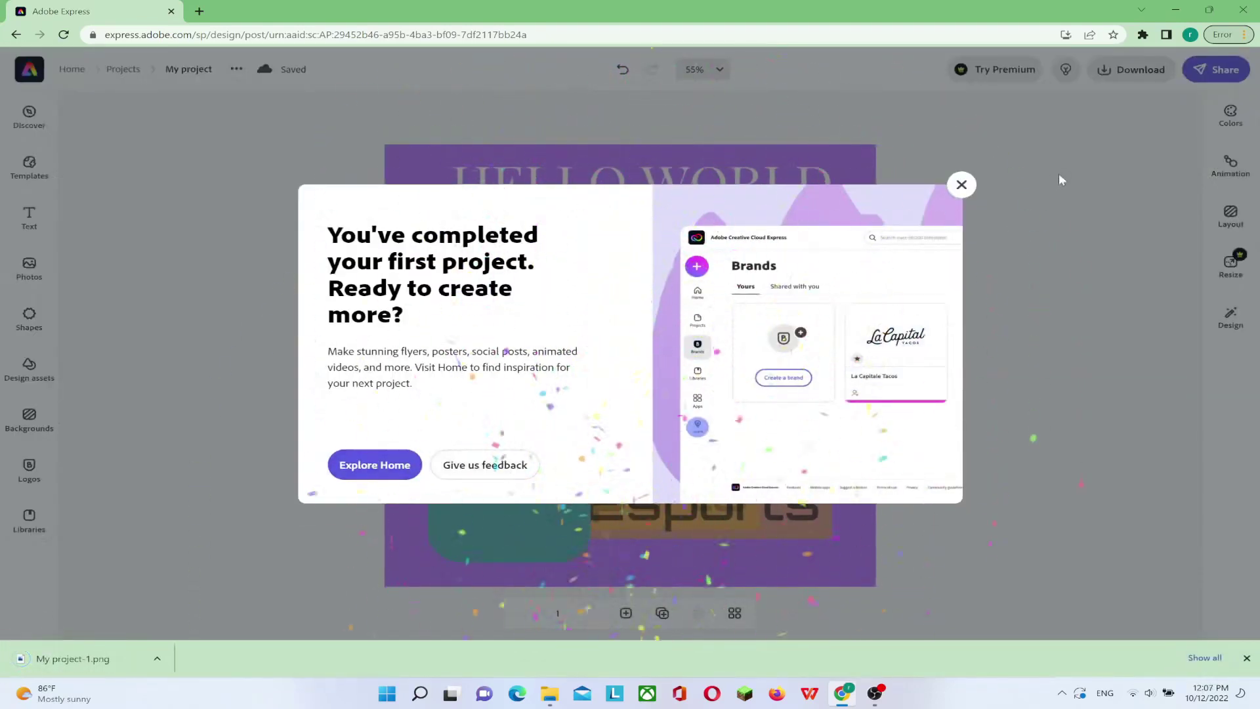
click(961, 184)
click(74, 660)
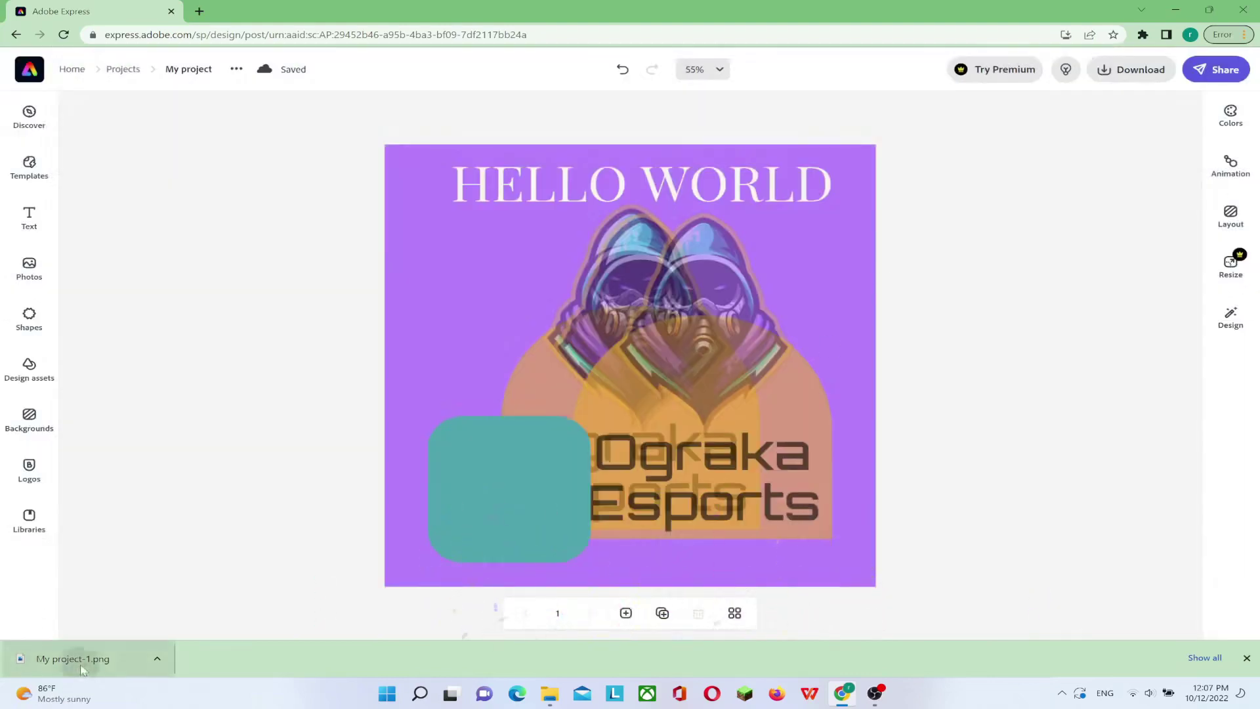
click(714, 498)
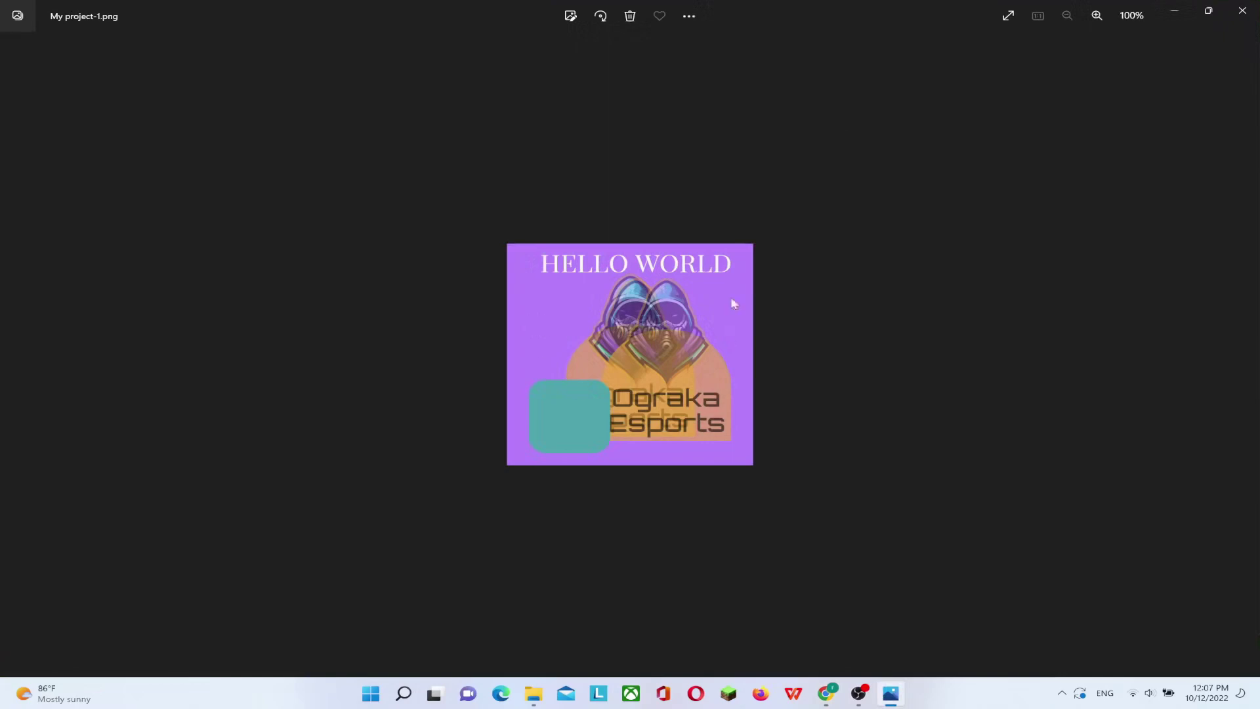